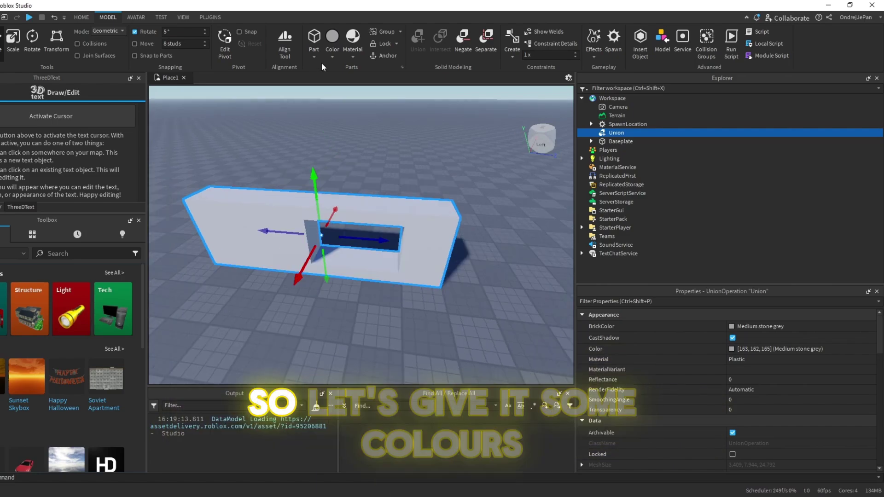
Color the union Medium brown and enable its UsePartColor property
click(331, 54)
click(371, 211)
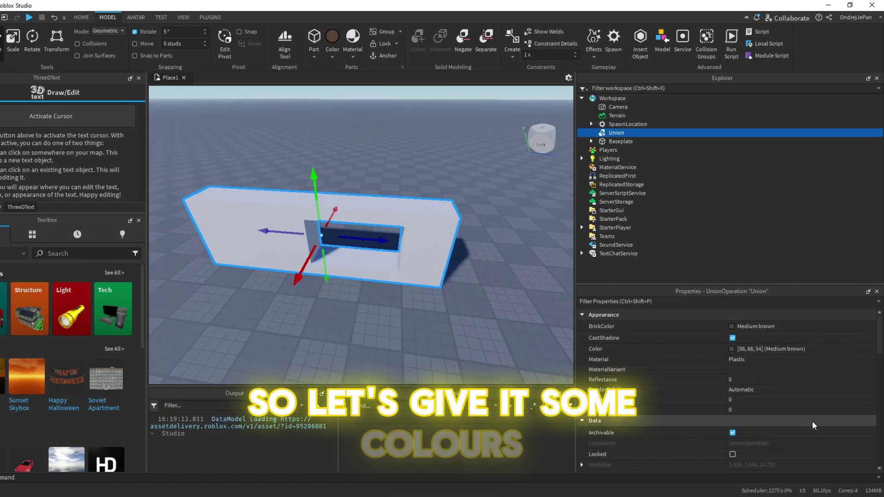
click(690, 301)
text(use)
click(736, 327)
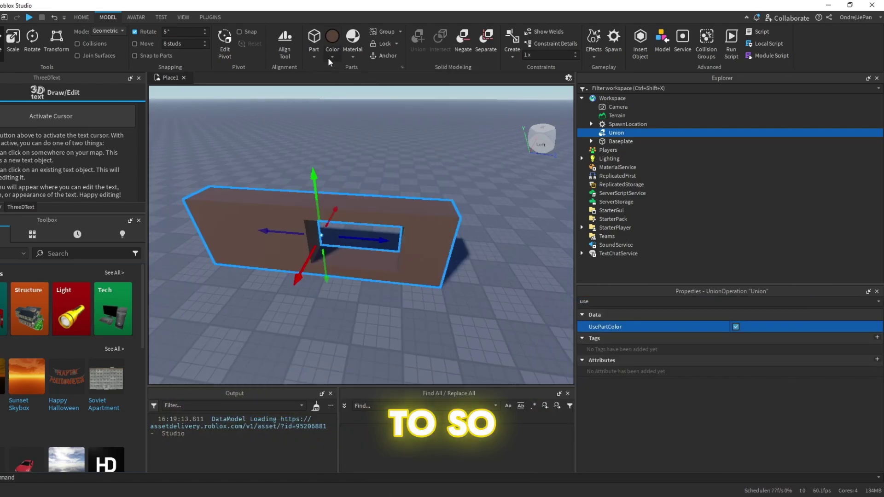
Set the union's material to Brick and clear the property filter
click(353, 56)
click(450, 143)
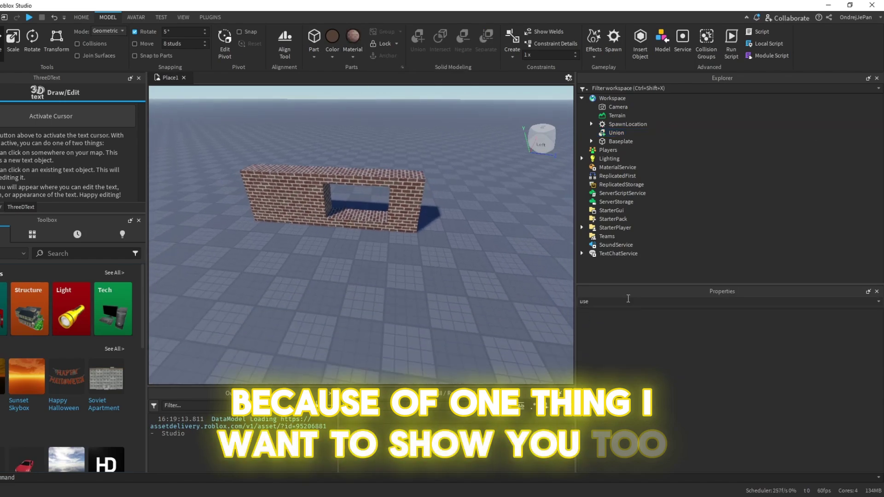
drag(621, 300, 518, 291)
key(BackSpace)
Examine the brick union wall and its window opening from different distances
scroll(307, 202, down, 2)
click(306, 194)
scroll(341, 264, up, 4)
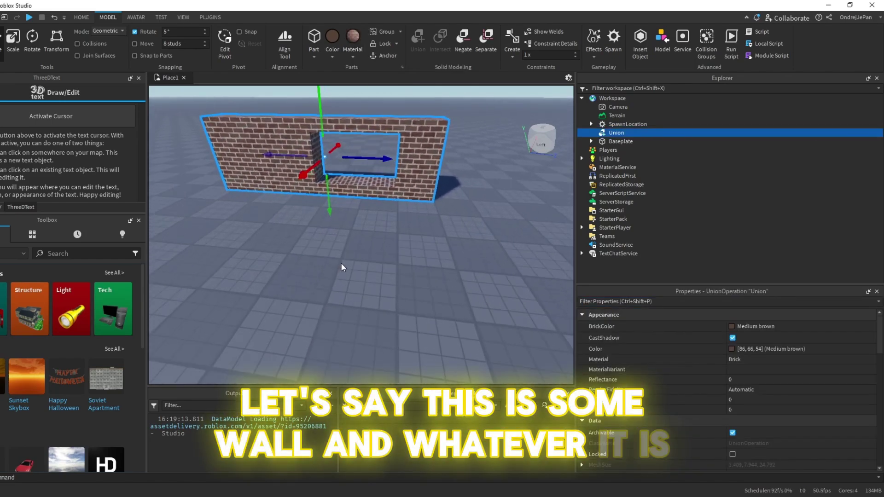
scroll(342, 264, down, 4)
click(339, 290)
scroll(331, 258, up, 2)
scroll(326, 252, down, 2)
click(326, 252)
scroll(328, 254, down, 2)
click(365, 312)
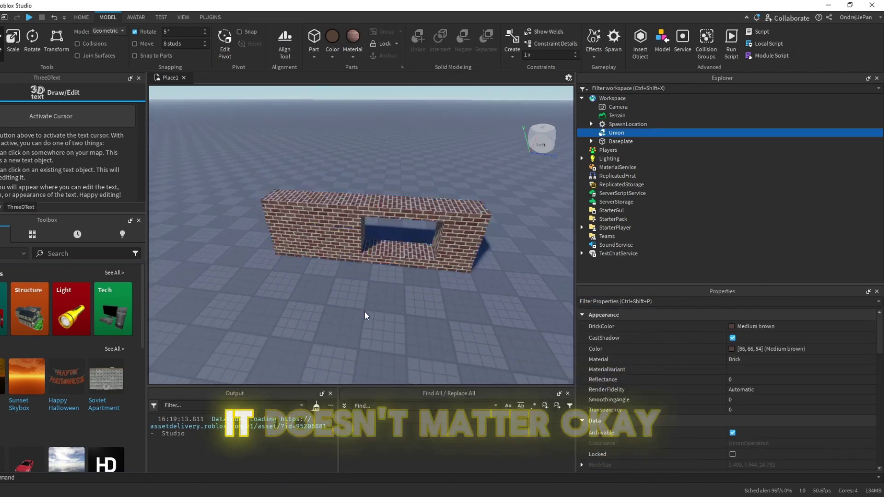
Insert a MeshPart into the workspace and move it onto the baseplate in front of the brick wall
key(ctrl+i)
text(mesh)
key(Return)
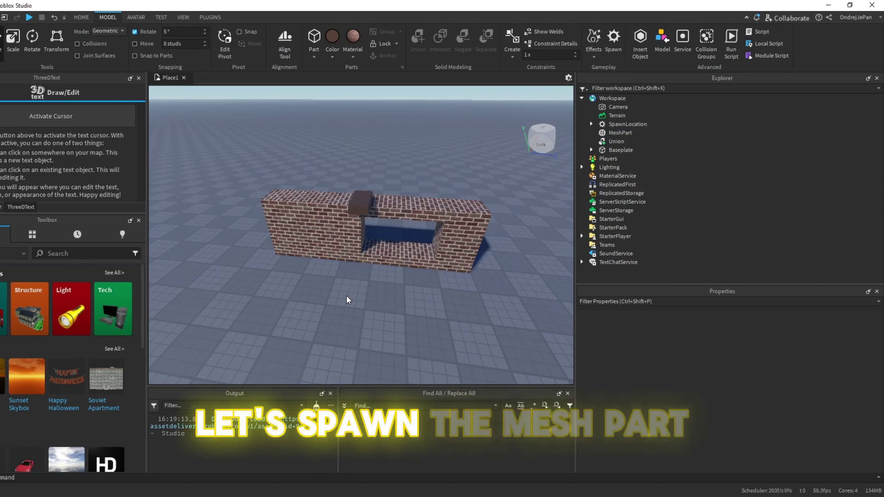
drag(361, 203, 362, 342)
key(d)
key(s)
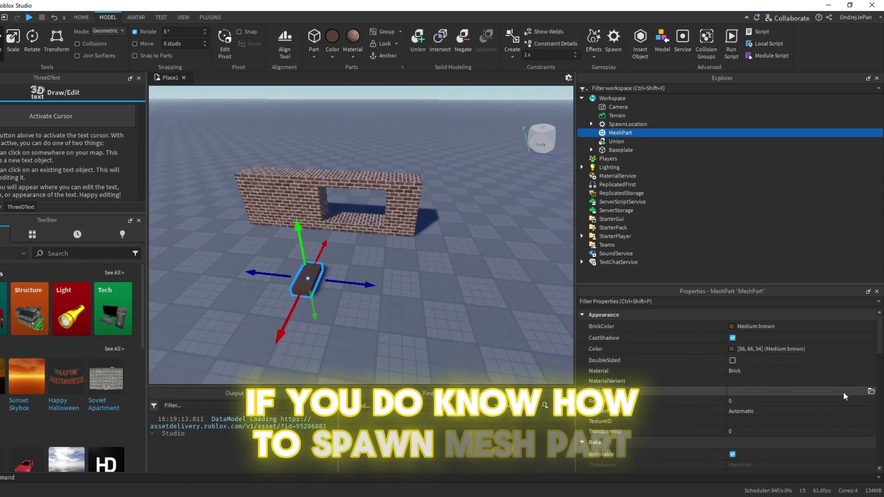
Export the union to the documents folder as an OBJ file named kdoakdaodk
scroll(331, 224, up, 4)
scroll(318, 249, down, 1)
key(s)
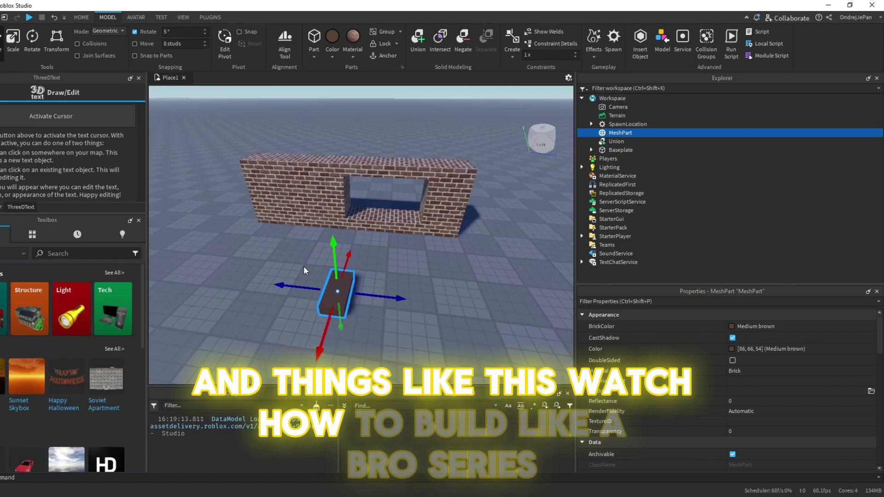
key(s)
key(d)
key(e)
click(616, 142)
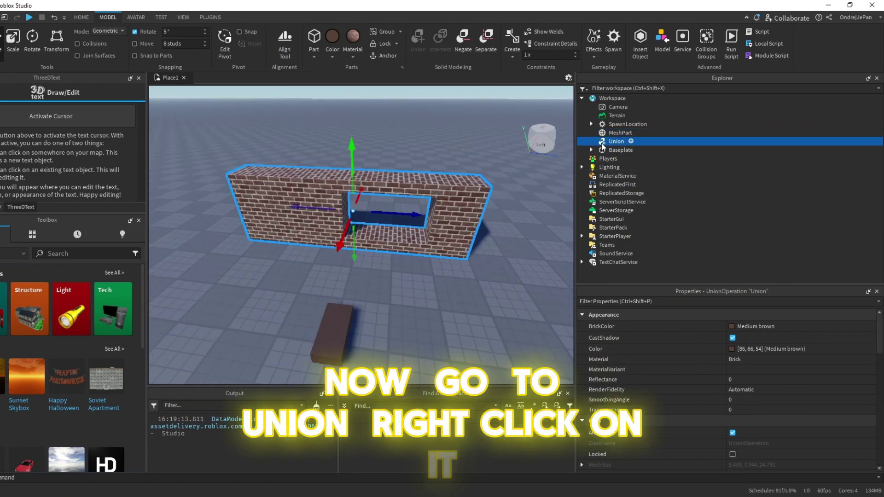
right_click(602, 144)
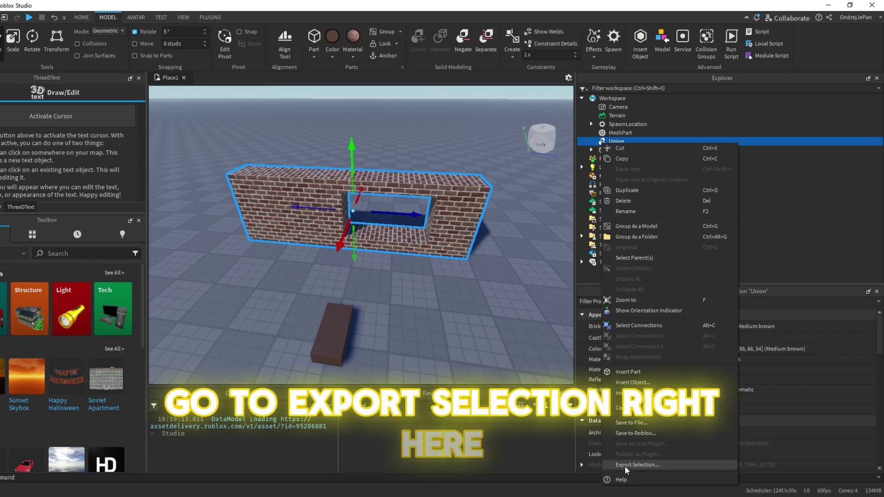
click(626, 465)
text(kdoa)
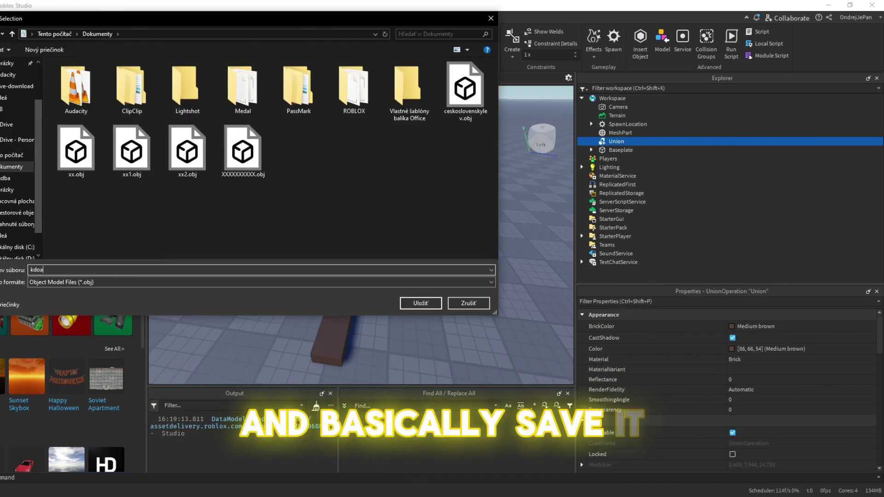
text(kdaodk)
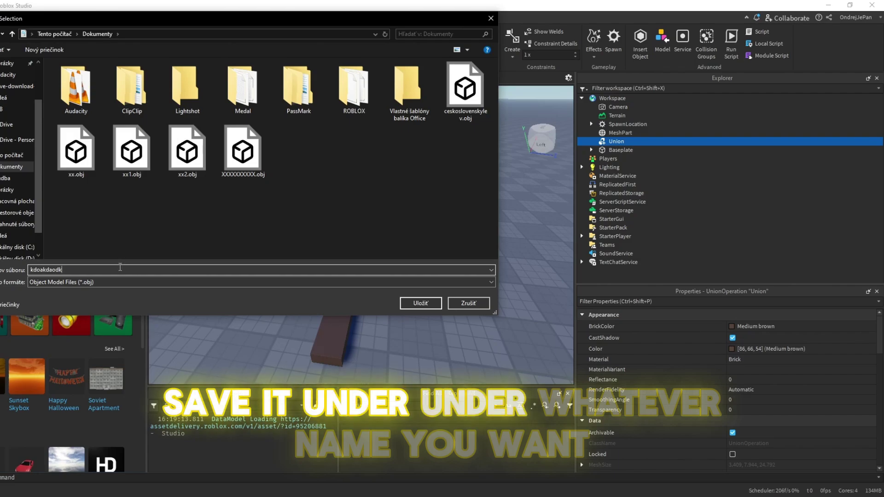
click(417, 301)
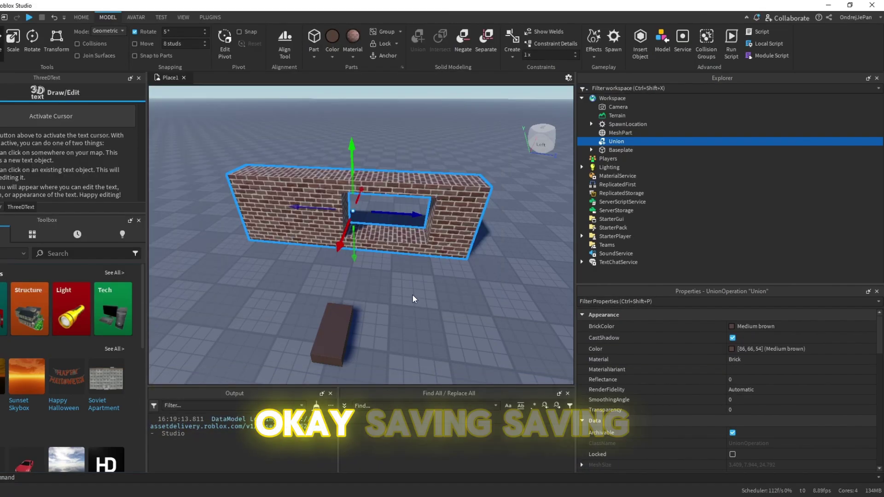
Load the exported kdoakdaodk OBJ file as the MeshPart's MeshId, declining to move it to the stored location
right_drag(413, 294, 371, 280)
click(369, 254)
drag(360, 271, 368, 294)
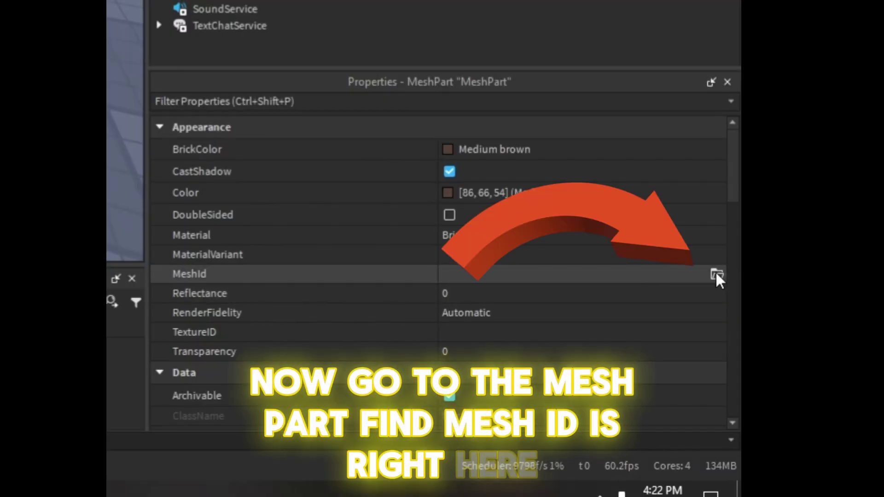
click(601, 275)
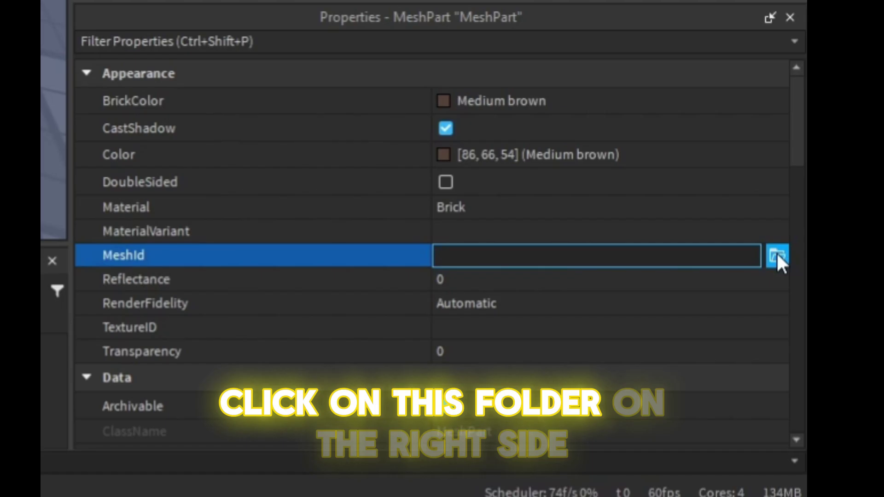
click(777, 254)
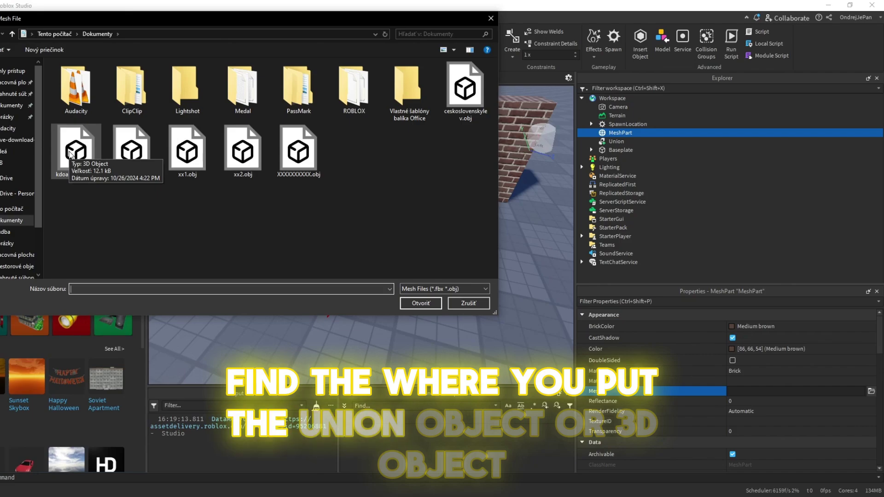
double_click(70, 154)
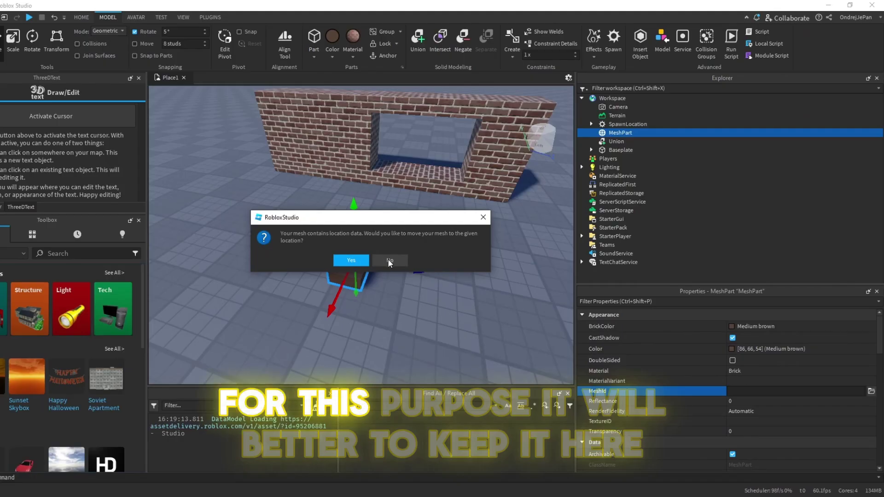
click(389, 260)
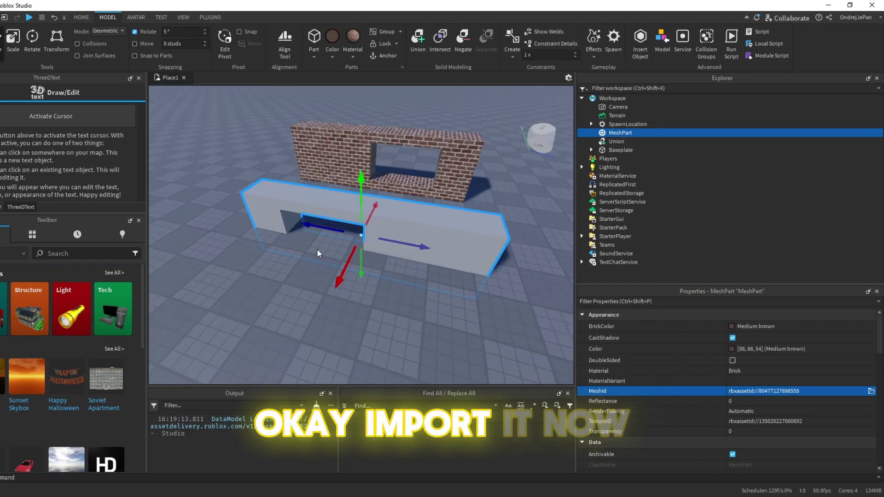
Position the imported mesh wall beside the brick union wall
right_click(451, 300)
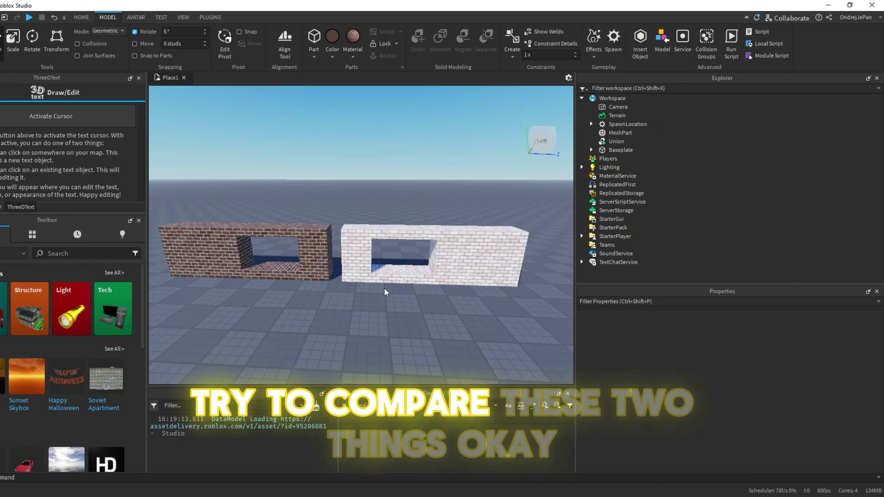
ctrl+click(286, 228)
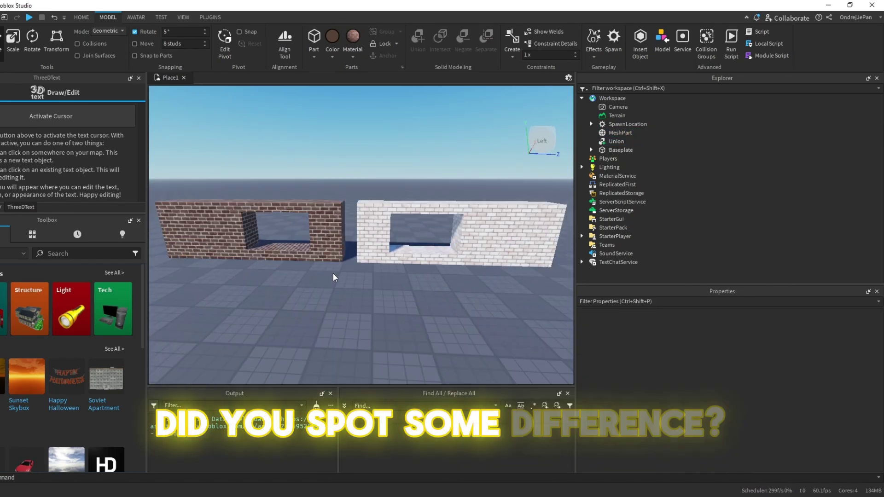
scroll(332, 273, up, 3)
Compare the brick color of the mesh wall with that of the union wall
click(395, 211)
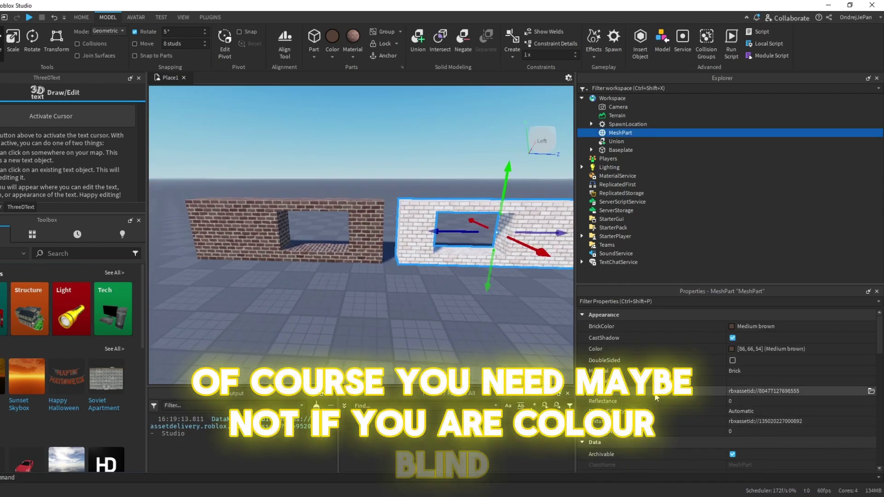
key(d)
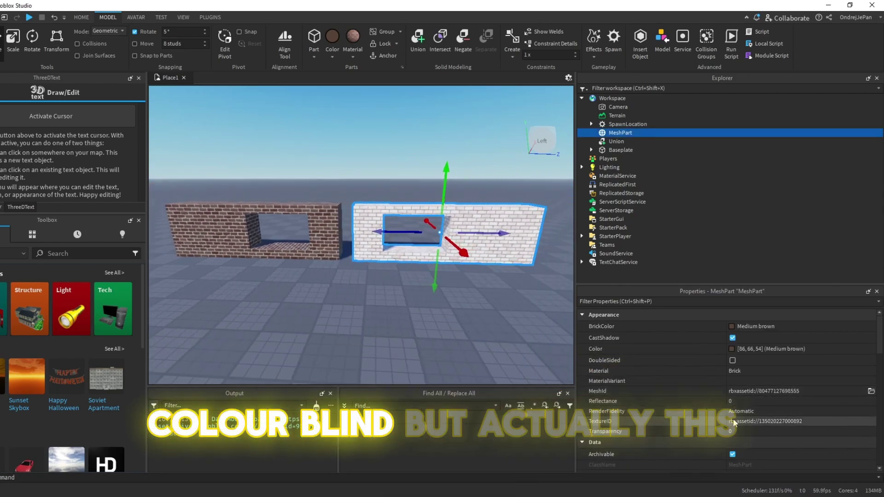
key(a)
key(d)
key(a)
key(a)
key(w)
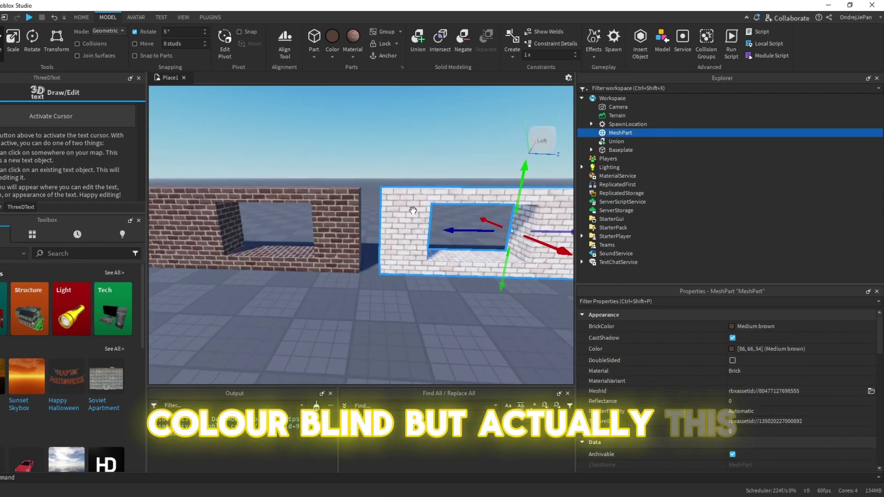
key(s)
key(d)
key(w)
key(a)
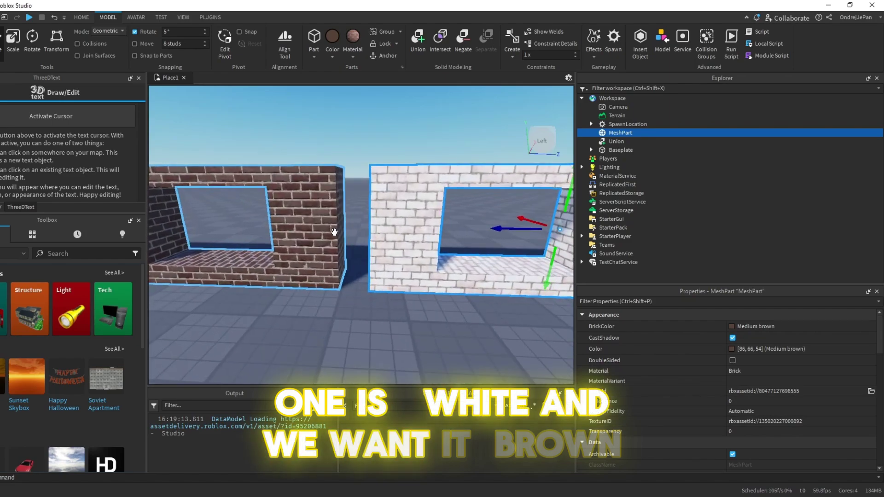
click(333, 230)
Remove the TextureID from the mesh wall so its own color and brick material apply
click(395, 247)
key(s)
key(d)
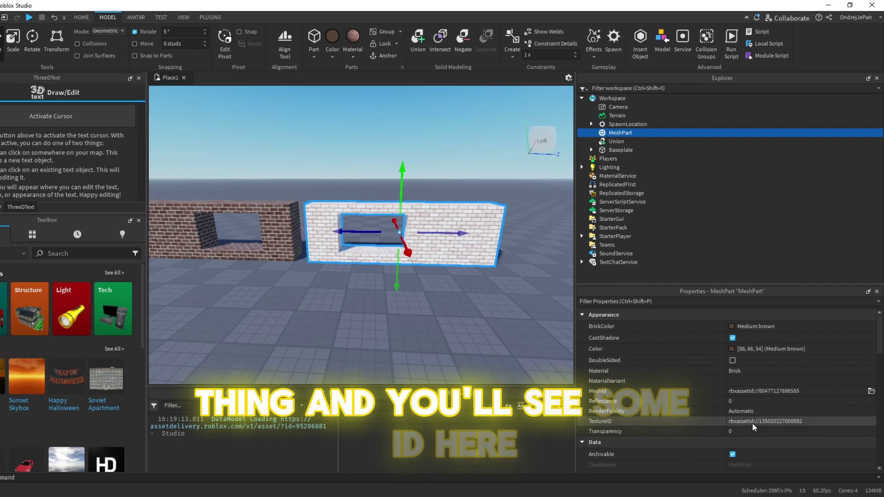
click(752, 421)
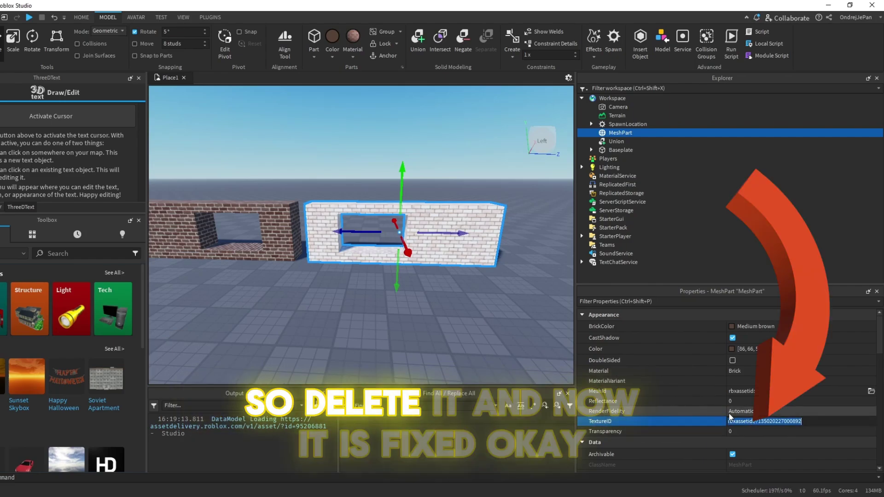
key(BackSpace)
key(Return)
right_drag(449, 279, 501, 354)
scroll(493, 349, down, 4)
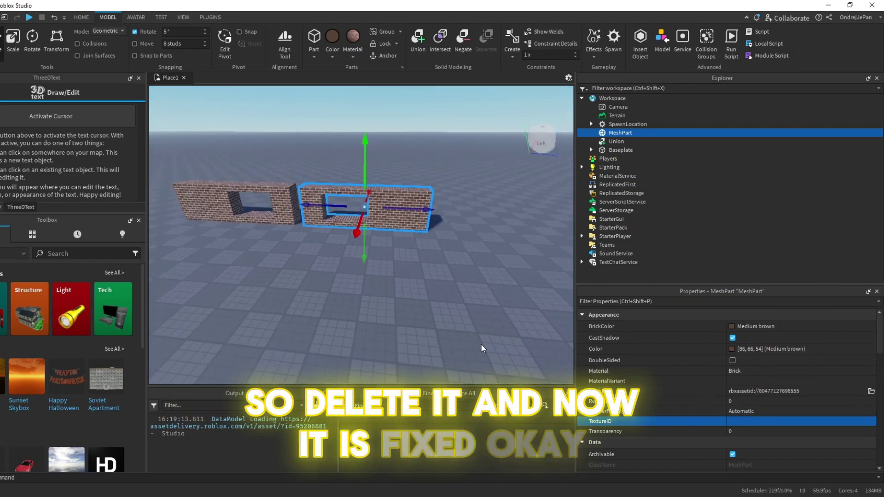
Compare the recolored mesh wall with the original union wall from several viewpoints
click(433, 280)
scroll(383, 215, up, 6)
scroll(355, 253, down, 3)
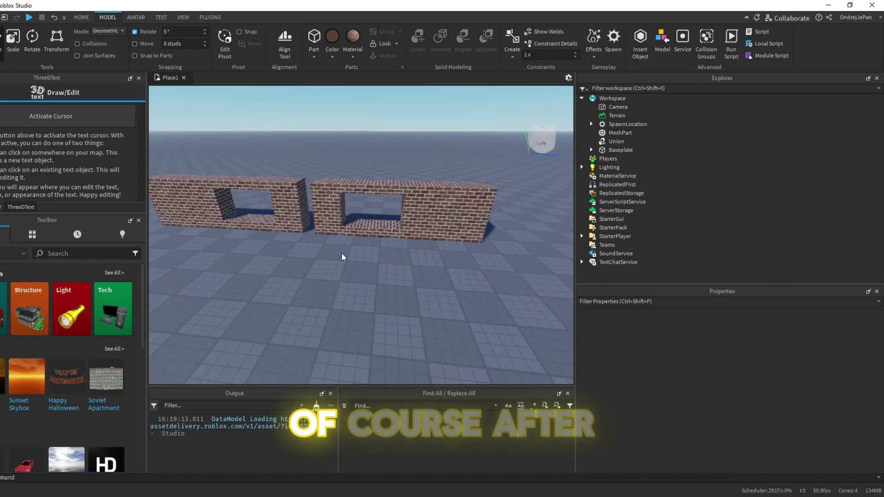
key(d)
key(e)
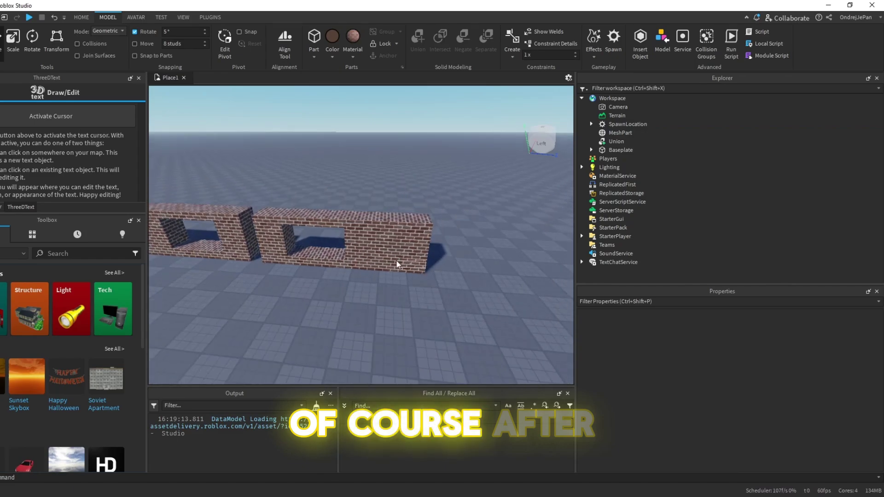
click(396, 260)
key(a)
click(275, 206)
key(d)
key(a)
scroll(310, 203, up, 2)
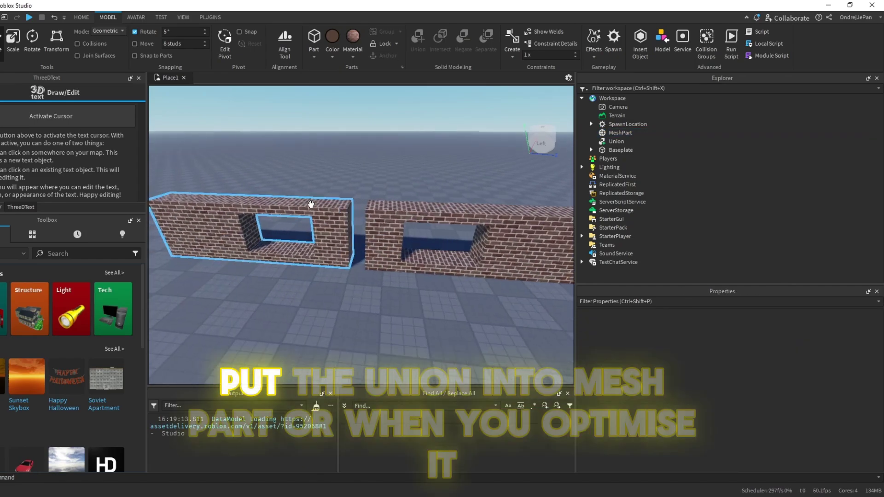
key(d)
scroll(340, 186, down, 3)
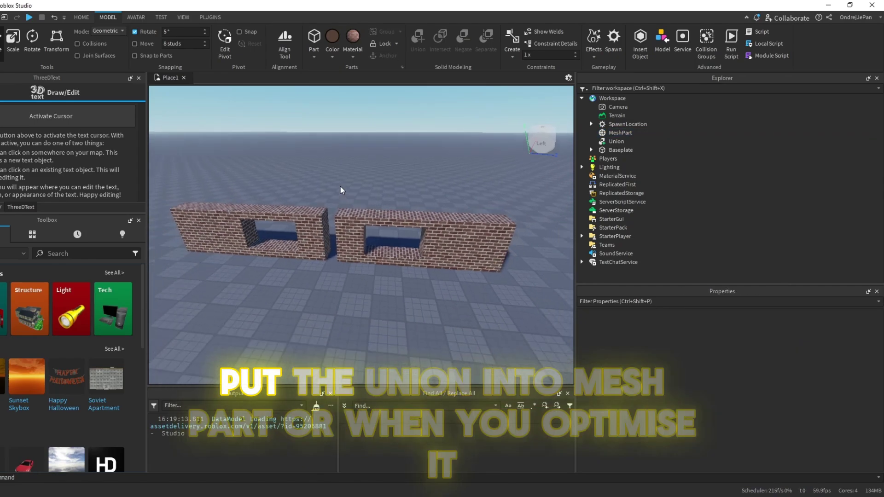
scroll(340, 186, up, 6)
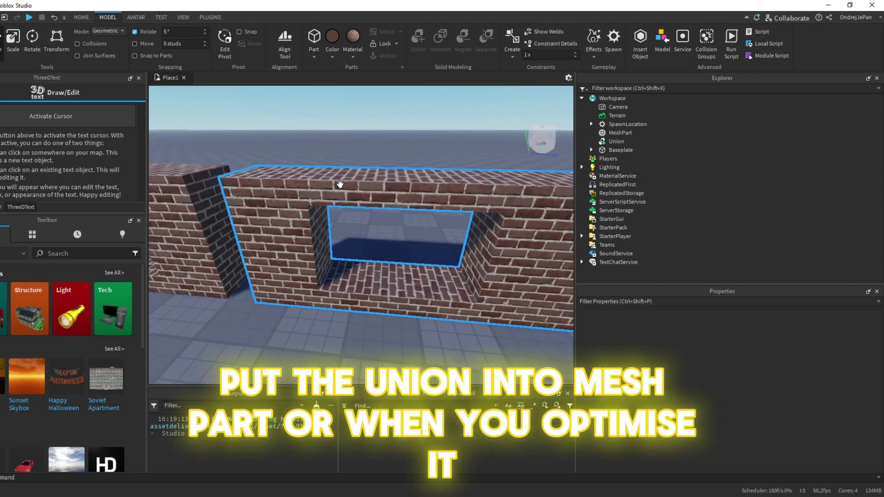
Check the anchoring of the mesh wall and of the original union wall
click(341, 183)
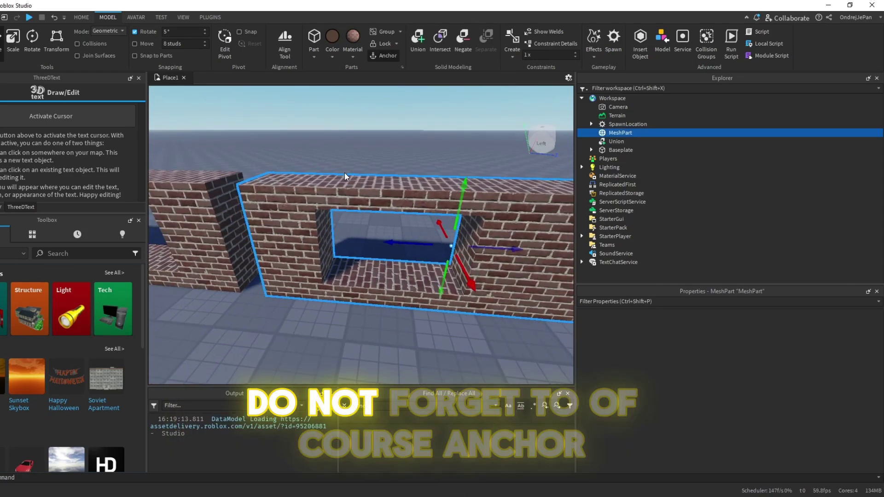
scroll(346, 159, down, 5)
click(350, 138)
key(a)
scroll(402, 203, up, 1)
key(e)
key(d)
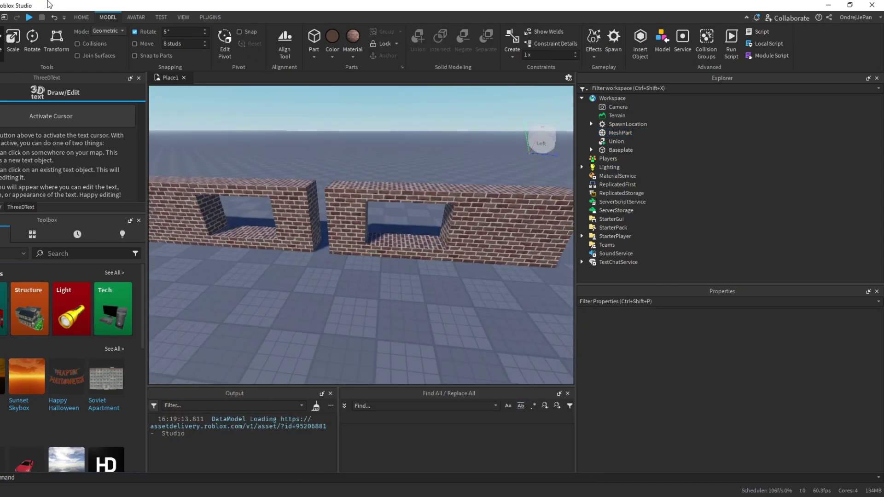
key(a)
click(82, 17)
click(285, 189)
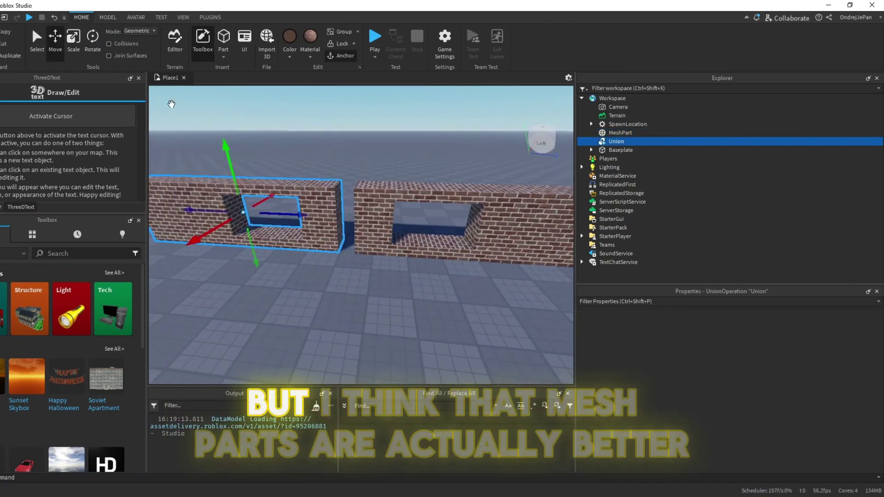
Scale the union wall and the mesh wall upward so both stand about equally tall, and clear the selection
key(s)
click(72, 42)
key(a)
drag(296, 181, 292, 115)
key(d)
key(w)
click(399, 217)
click(406, 204)
drag(414, 190, 395, 102)
click(359, 95)
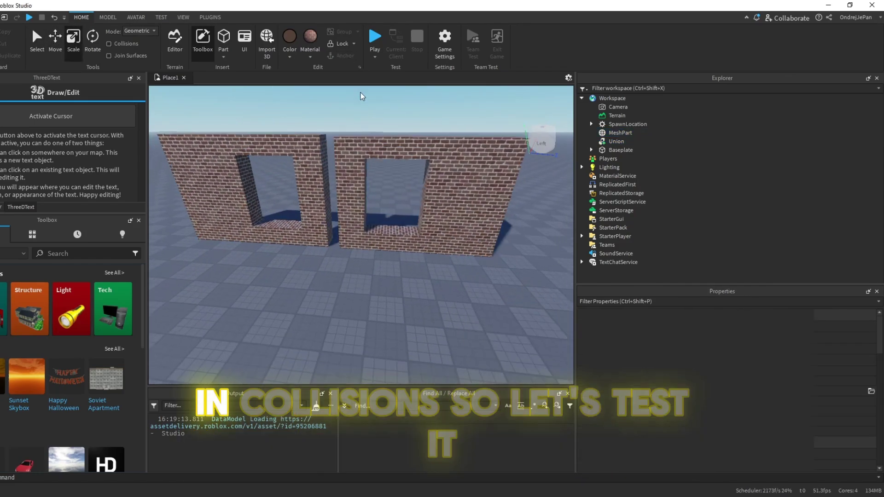
Run a play test to try out the collisions of the two walls
click(375, 57)
click(386, 89)
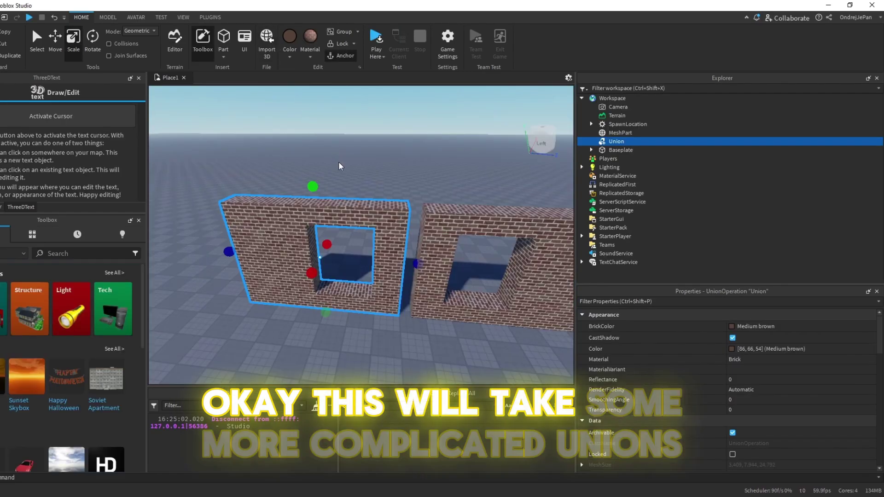
Separate the union wall back into its individual parts
key(w)
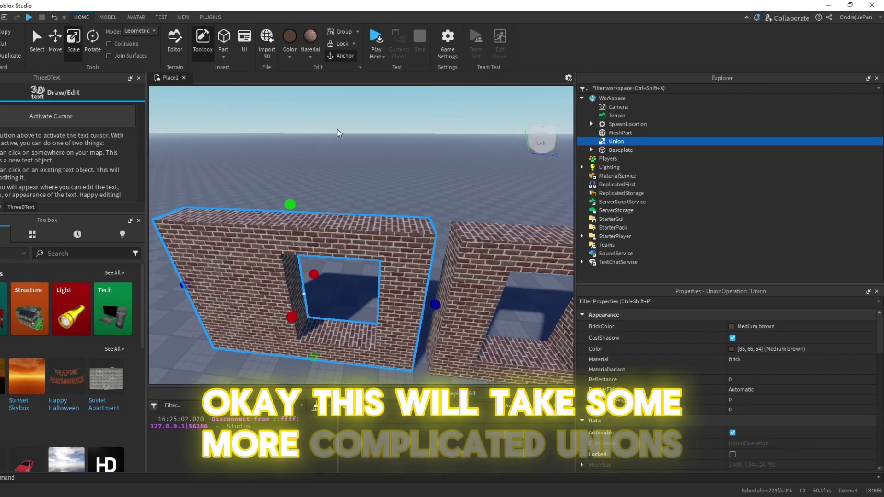
click(108, 17)
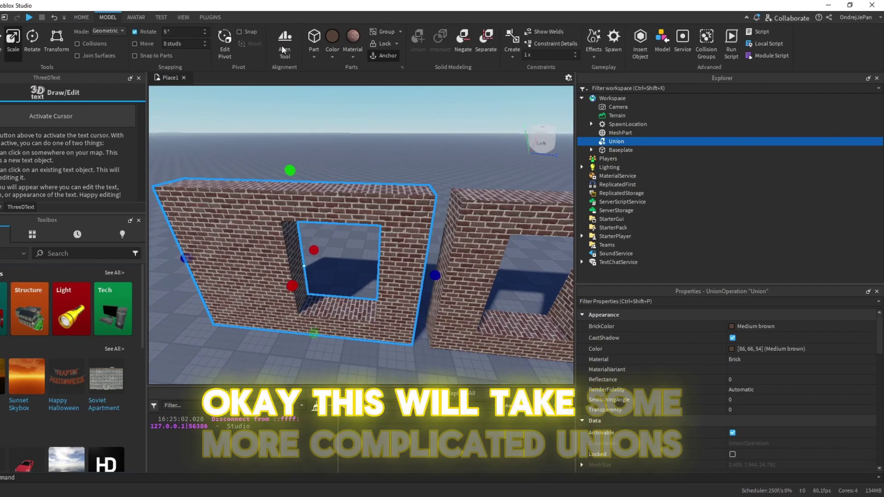
click(485, 49)
key(alt+Tab)
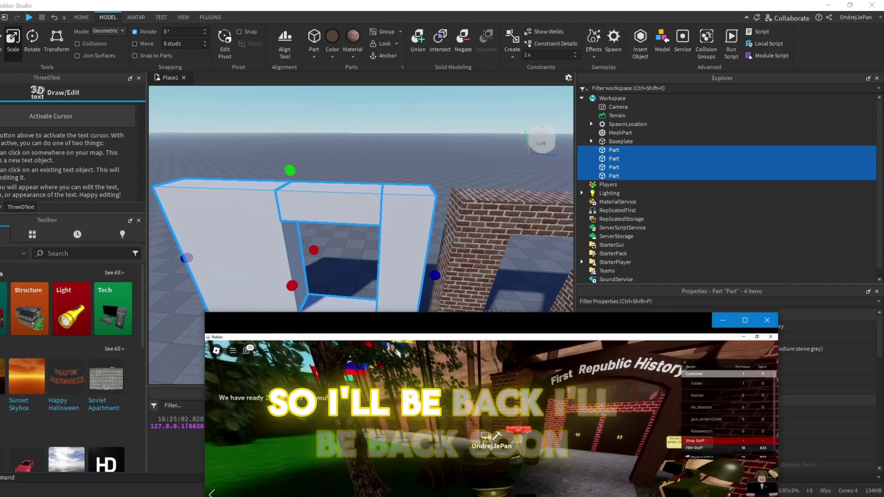
key(alt+Tab)
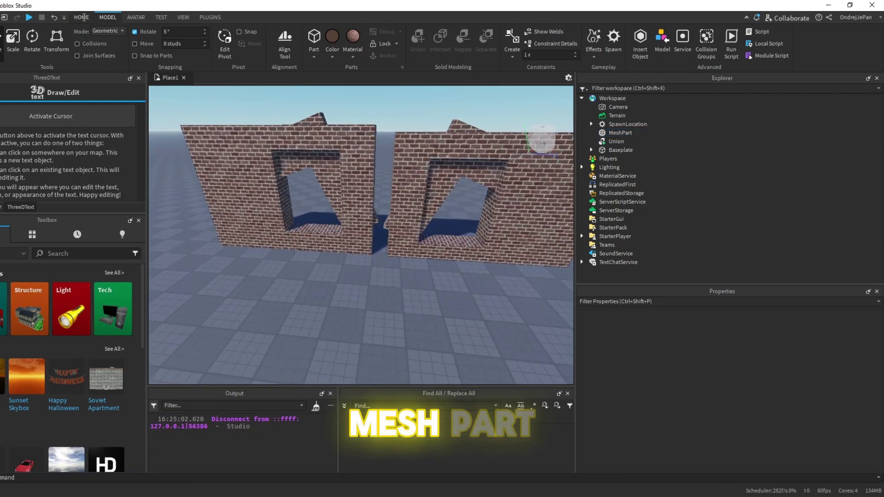
Play test the reshaped walls by running and jumping the character against their surfaces and angled window openings
click(82, 17)
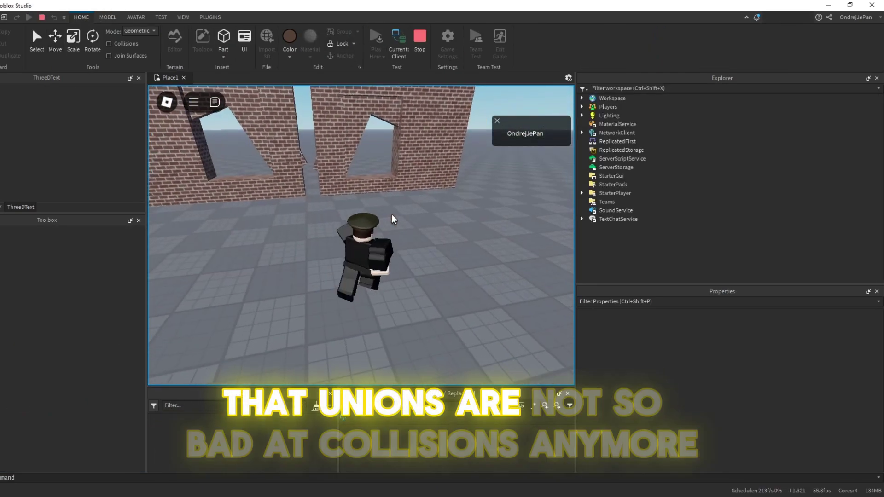
right_drag(392, 215, 391, 215)
key(w)
key(space)
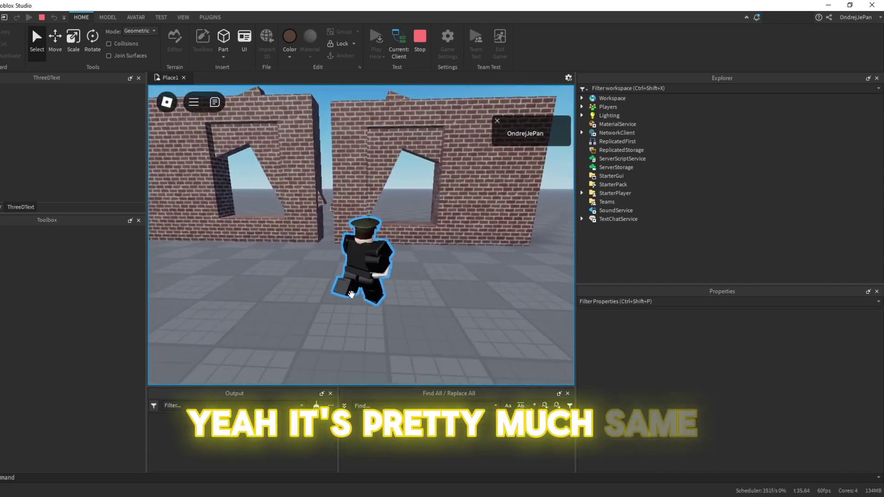
key(w)
key(d)
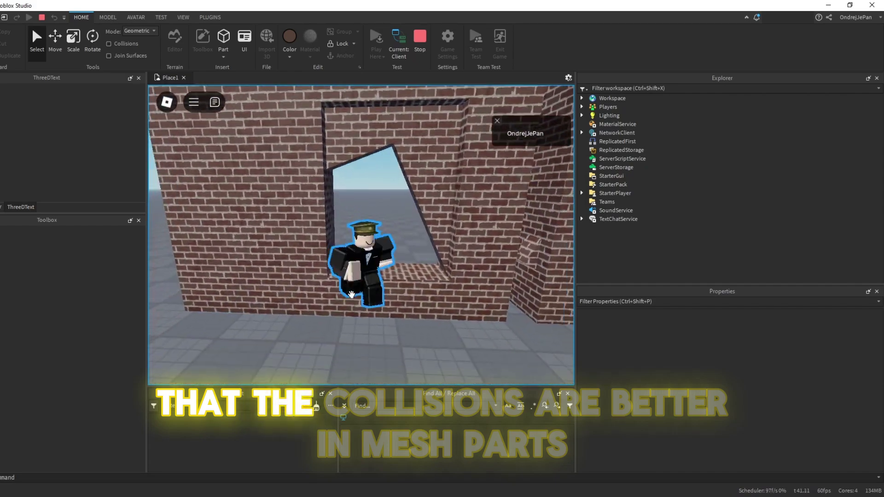
key(d)
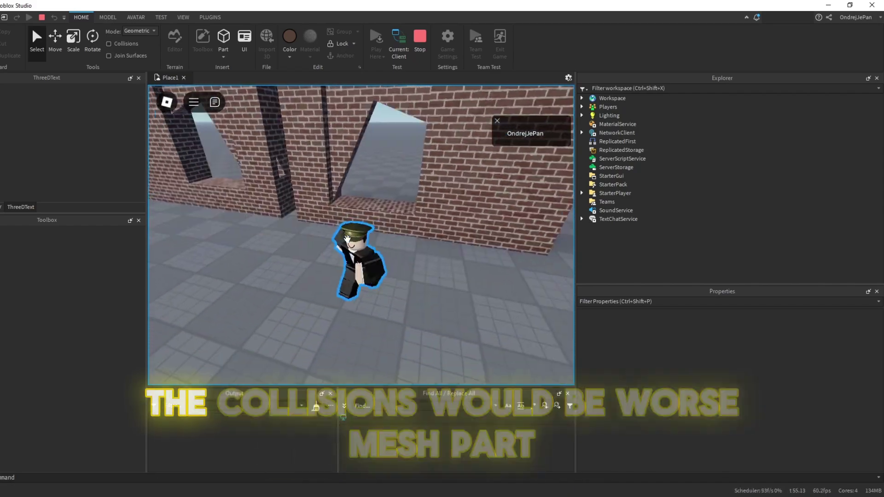
key(s)
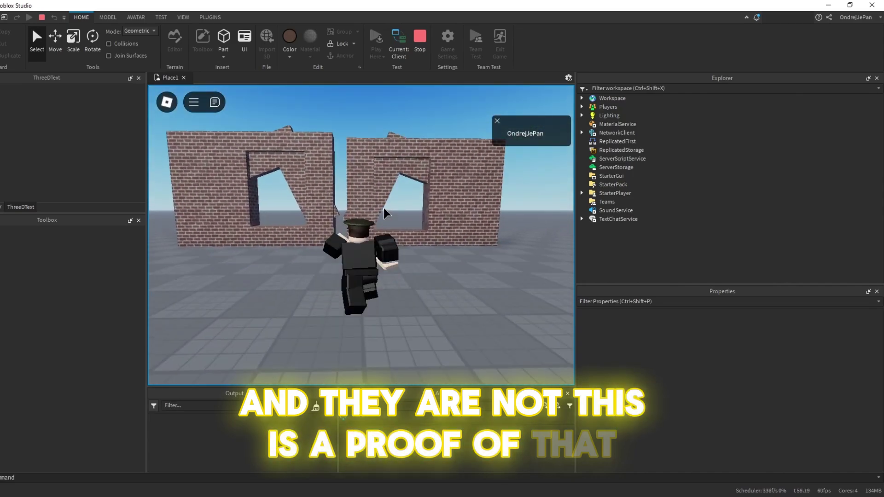
Select the mesh wall and the union wall in turn, test them with the character again, and end the play test
key(w)
click(328, 180)
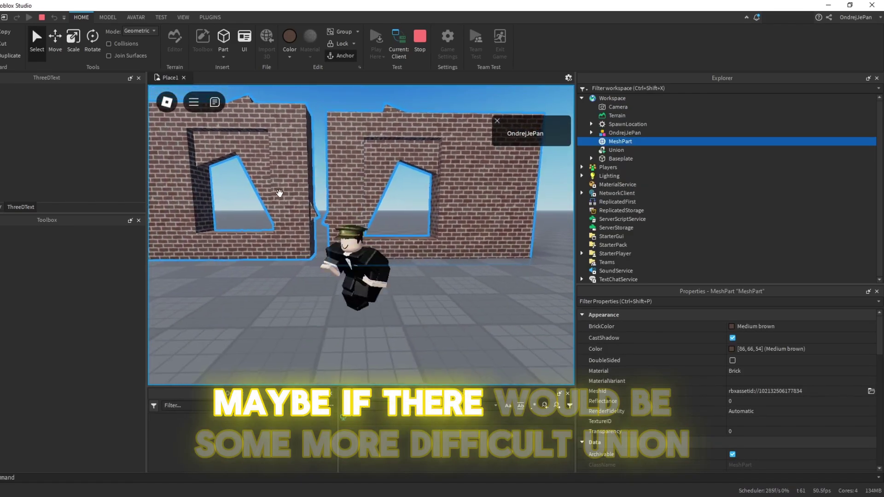
click(276, 193)
key(d)
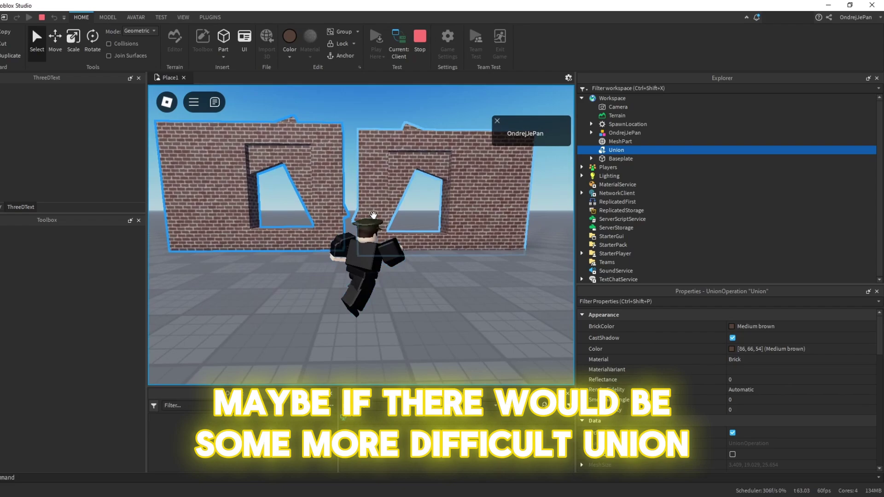
key(w)
right_drag(339, 209, 339, 211)
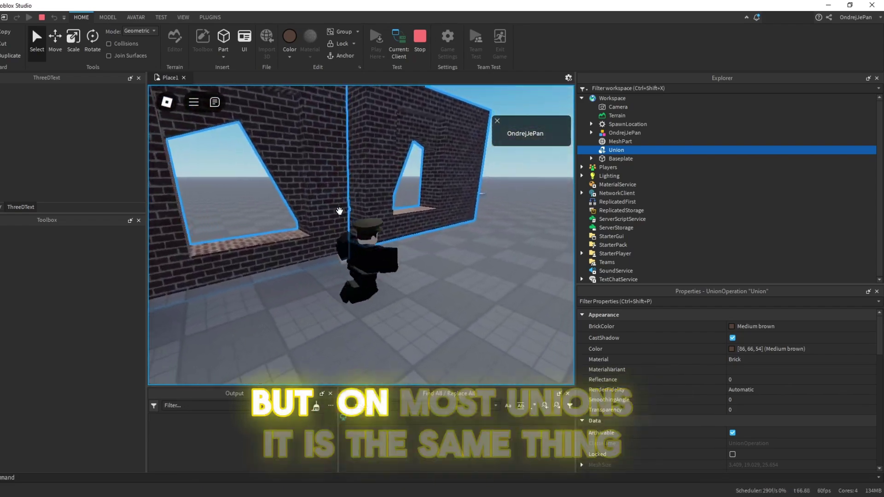
key(w)
right_drag(339, 209, 339, 211)
key(space)
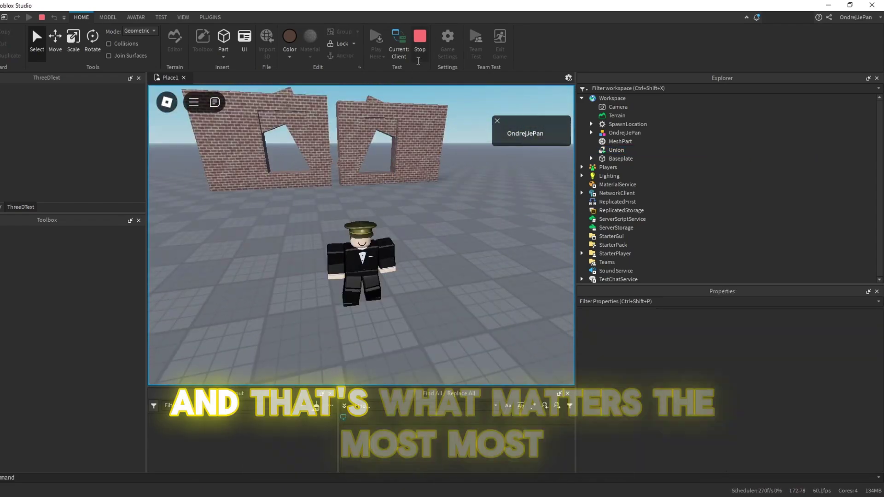
click(420, 38)
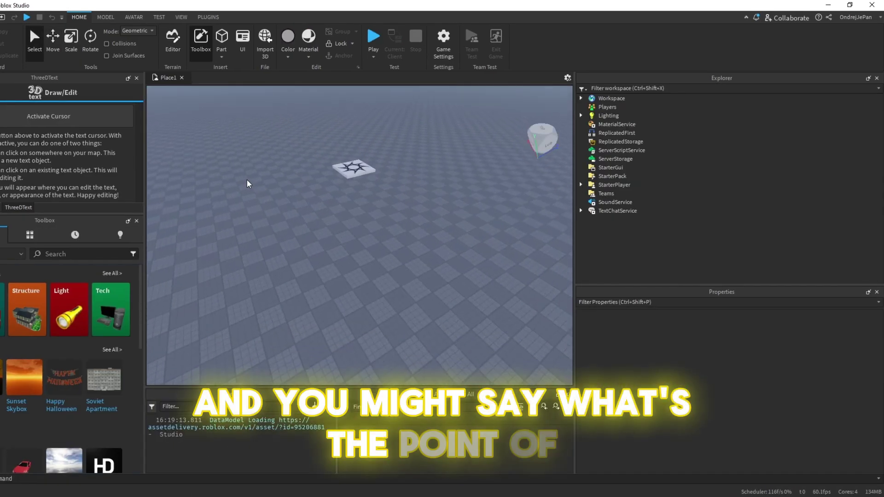
Insert a block part near the spawn location and stretch it lengthwise
key(w)
click(222, 39)
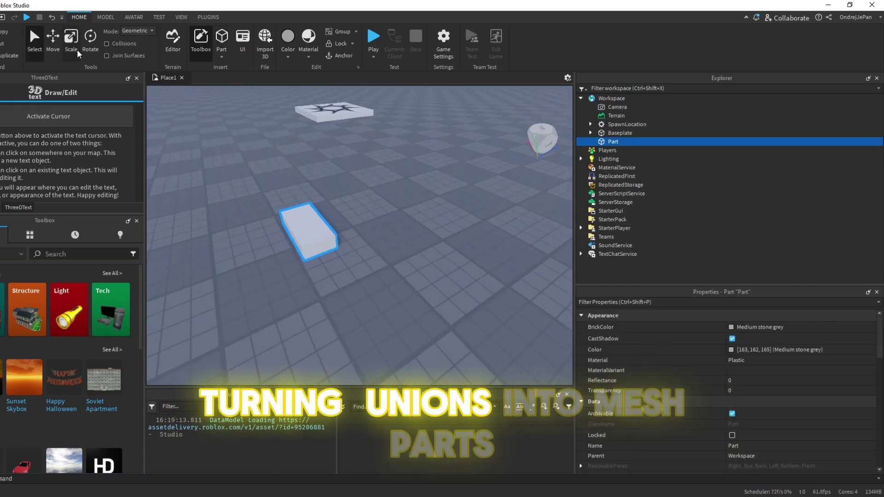
click(73, 48)
key(d)
right_drag(368, 239, 310, 217)
drag(294, 207, 438, 227)
right_drag(438, 227, 379, 222)
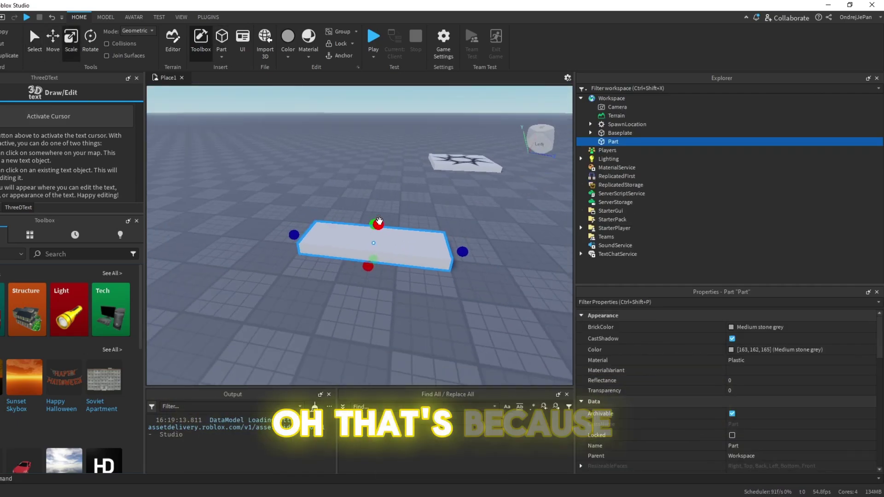
Scale the block upward into a tall wall section and adjust its thickness
drag(375, 223, 346, 138)
key(d)
right_drag(389, 227, 360, 227)
drag(349, 209, 342, 210)
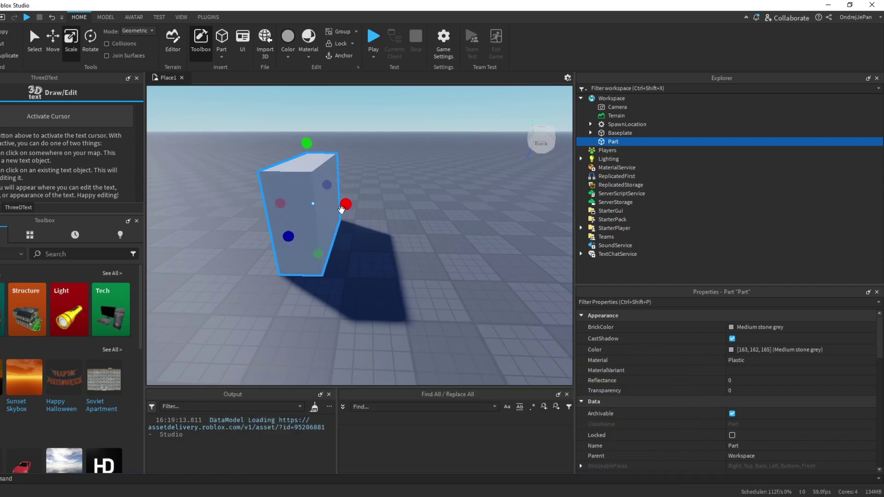
right_drag(341, 210, 384, 205)
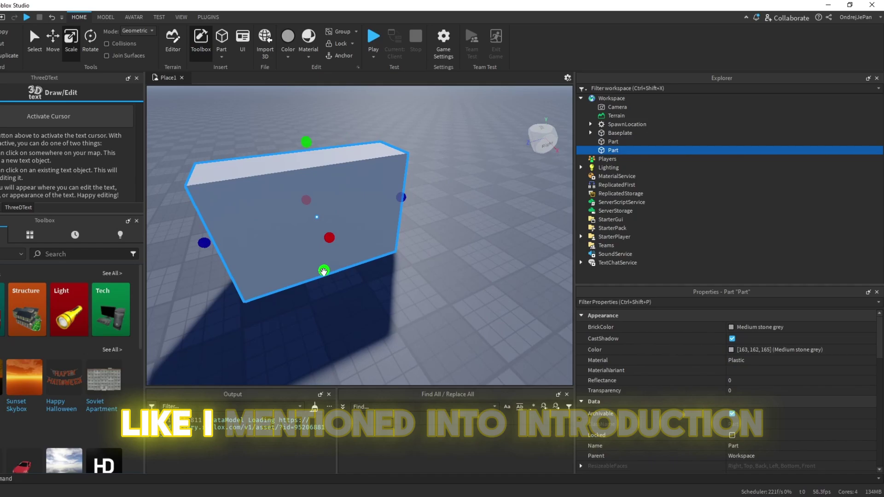
Reduce the duplicated block to a flat beam along the wall's upper edge, extend it past the wall section and trim the overlap
drag(324, 272, 292, 196)
right_drag(292, 195, 291, 199)
drag(318, 173, 194, 182)
right_drag(318, 187, 363, 189)
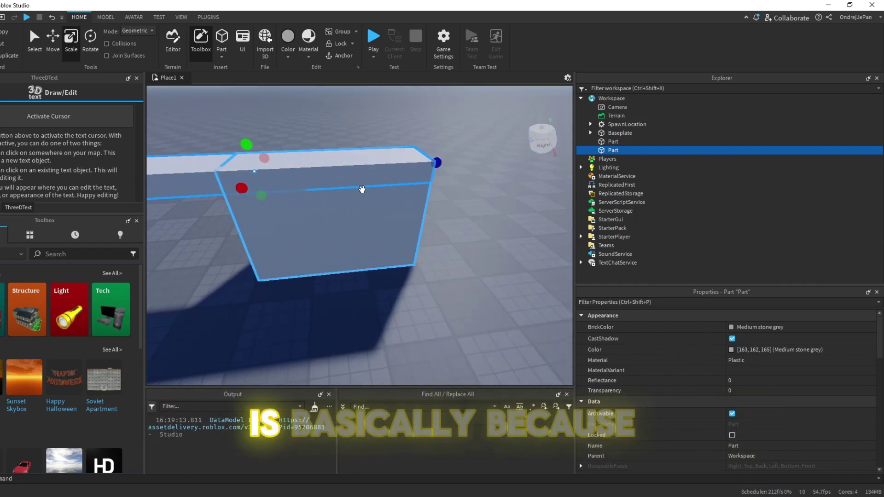
key(a)
drag(436, 162, 358, 188)
Turn a copy of the wall section into a low sill extending under the upper beam, and trim its overlapping end
click(382, 209)
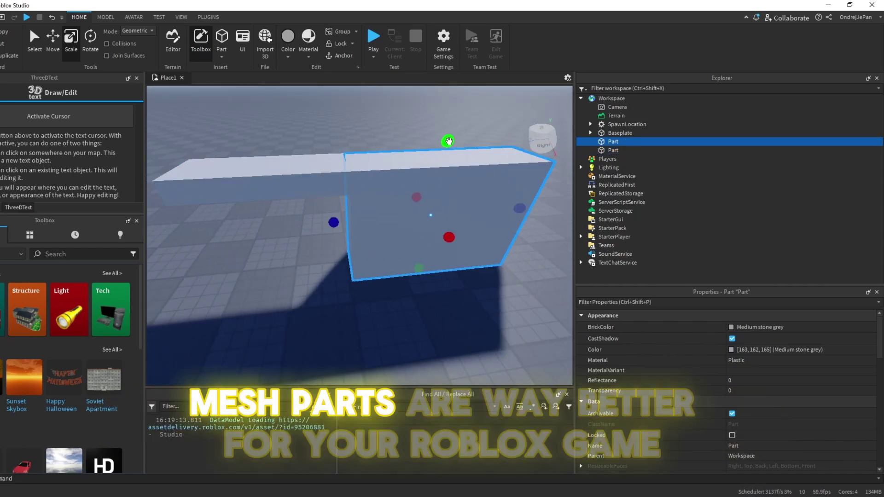
drag(449, 141, 428, 225)
drag(334, 259, 202, 287)
key(w)
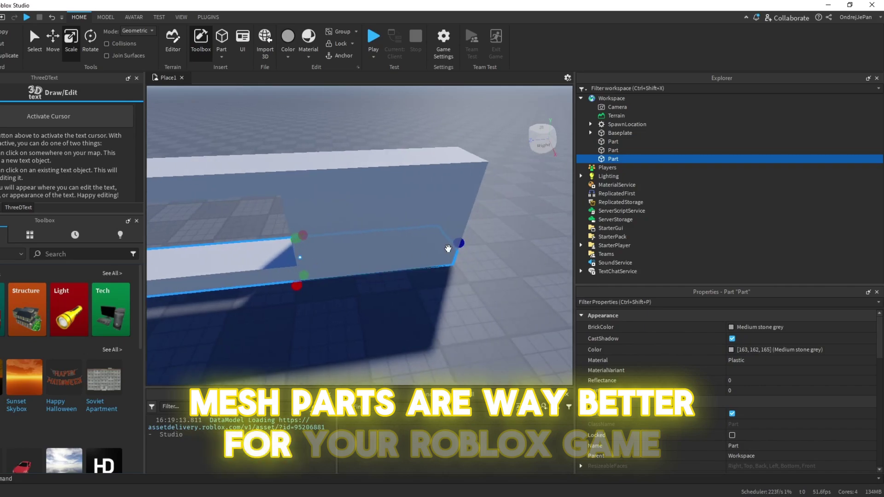
drag(448, 248, 369, 277)
key(a)
key(s)
Duplicate the wall section and fit the copy at the far end of the beam and sill to close the window opening
click(428, 223)
key(ctrl+d)
drag(467, 205, 339, 245)
click(48, 45)
key(a)
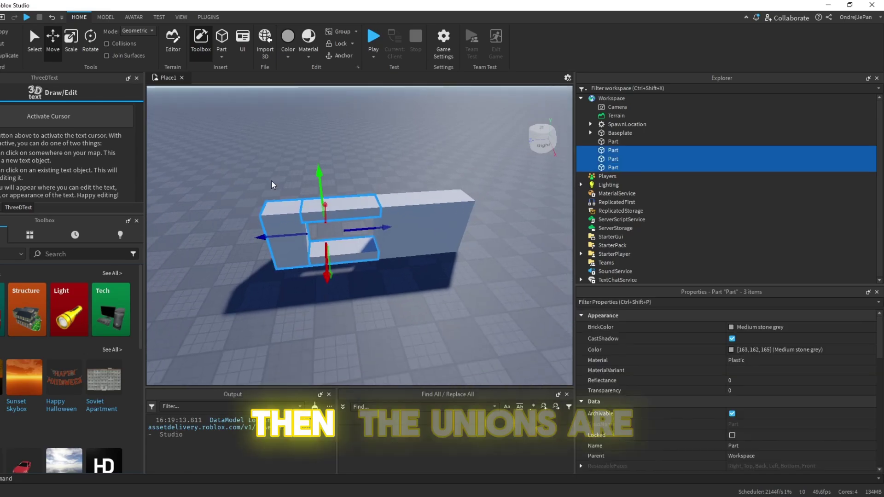
Select all four wall parts and combine them into a single union
drag(253, 175, 444, 296)
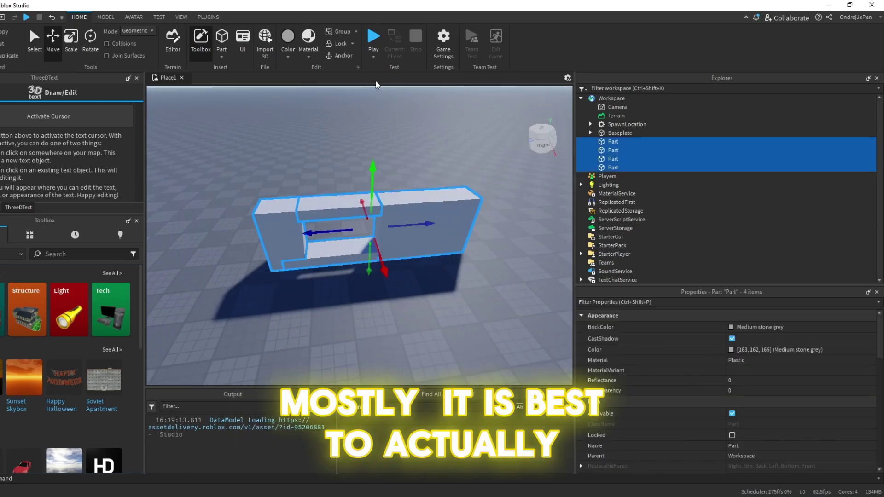
click(106, 17)
click(416, 40)
Move the union wall to an open spot on the baseplate and focus the view on it
scroll(392, 234, down, 4)
drag(393, 235, 373, 290)
key(w)
right_drag(371, 288, 373, 290)
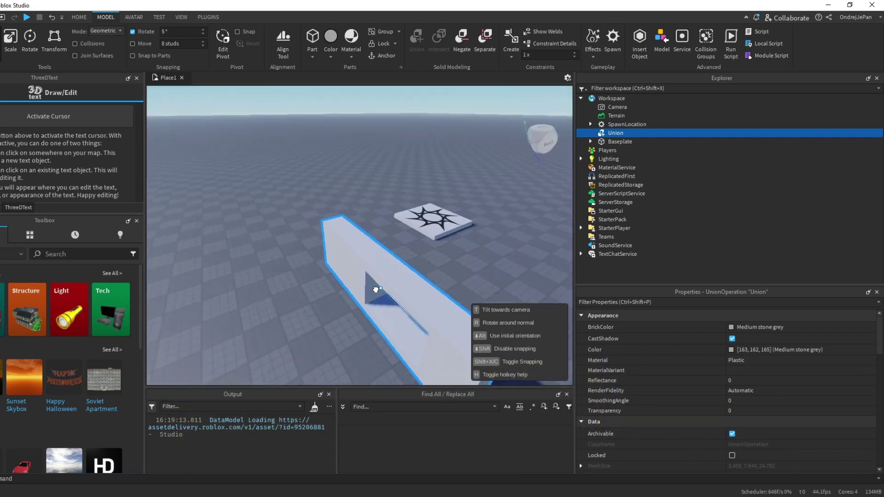
key(s)
drag(372, 290, 334, 236)
key(d)
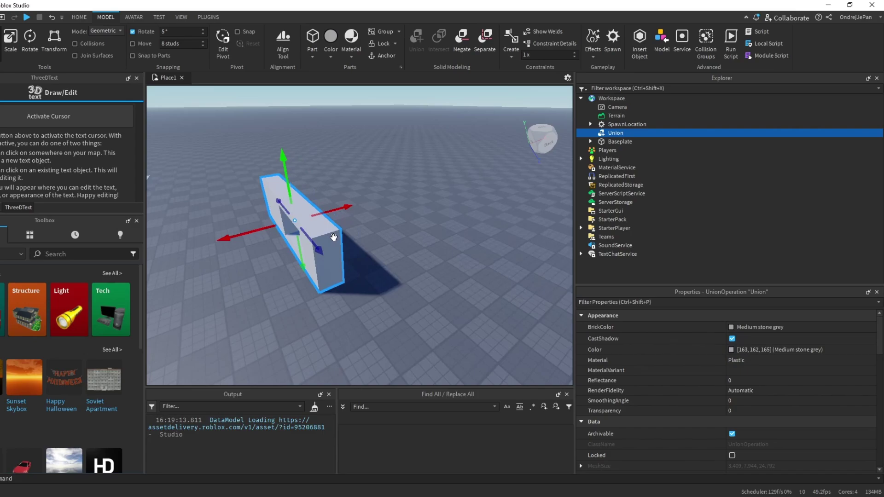
key(s)
key(ctrl+r)
key(a)
key(f)
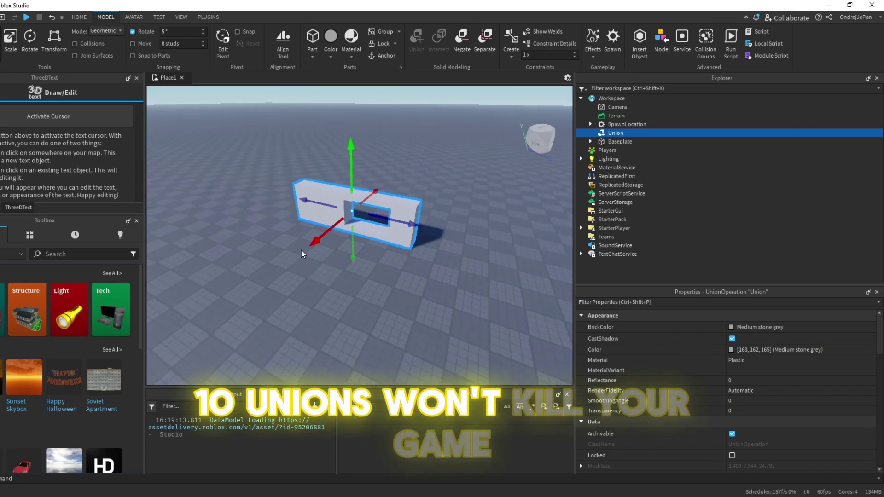
Examine the union wall and its window opening from close up and from farther away
right_drag(301, 250, 300, 249)
scroll(295, 252, up, 5)
scroll(283, 258, down, 5)
scroll(278, 257, up, 6)
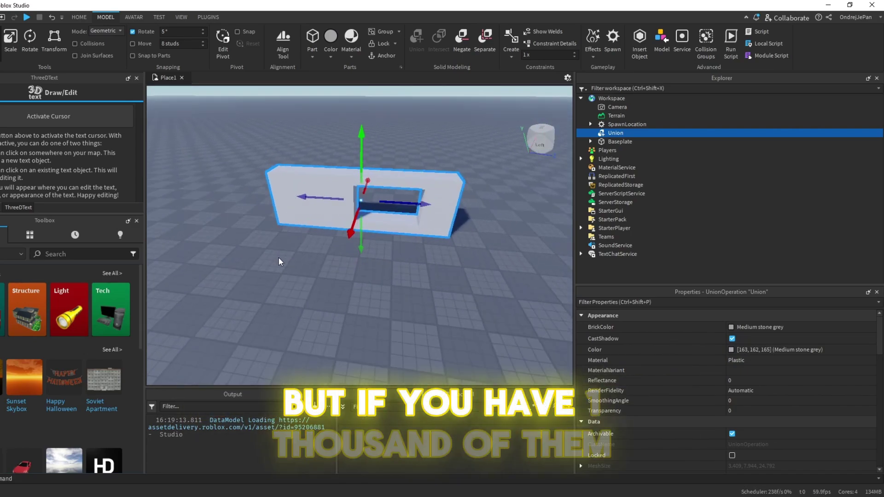
scroll(289, 274, down, 6)
click(294, 281)
scroll(317, 207, up, 2)
click(317, 207)
scroll(313, 212, up, 5)
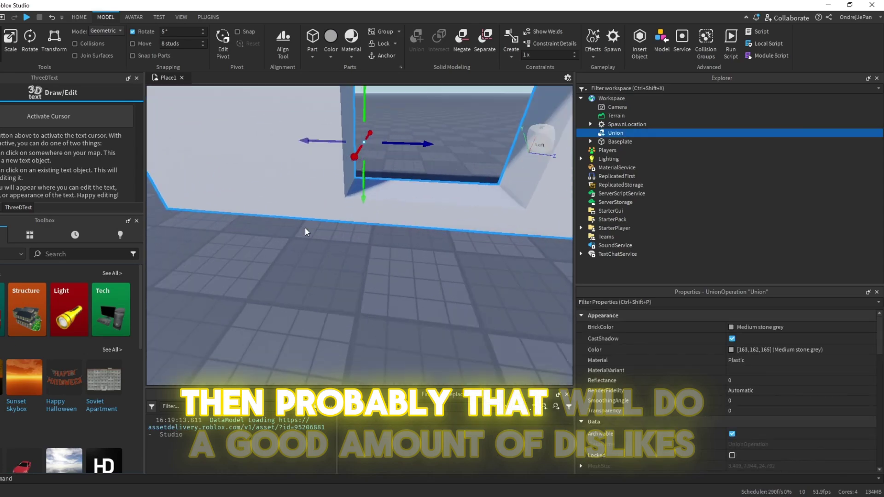
scroll(305, 228, down, 5)
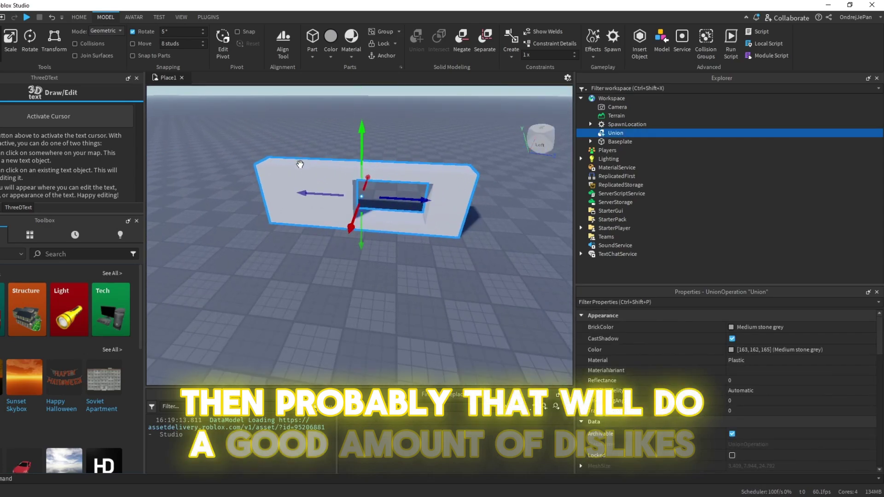
drag(300, 165, 307, 239)
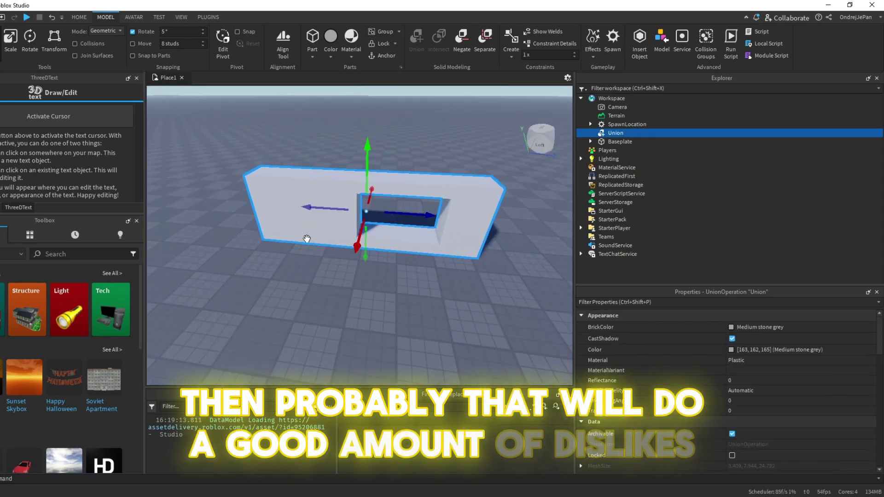
scroll(284, 251, up, 5)
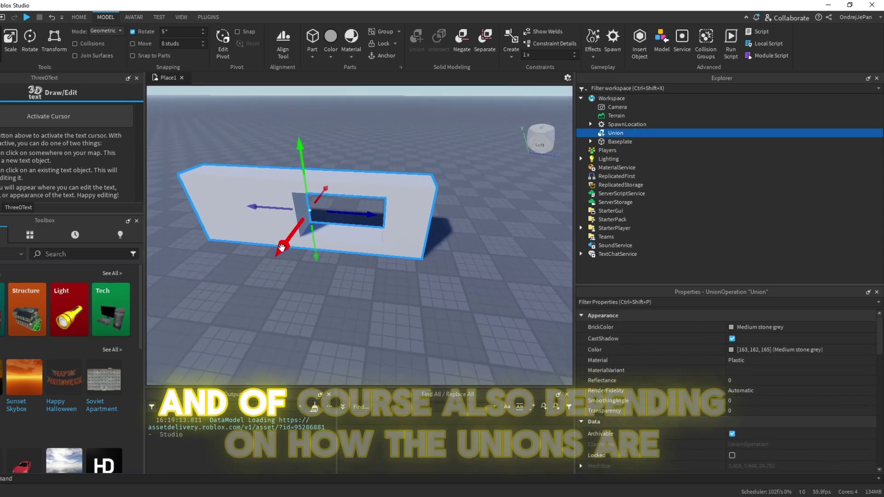
scroll(283, 251, up, 5)
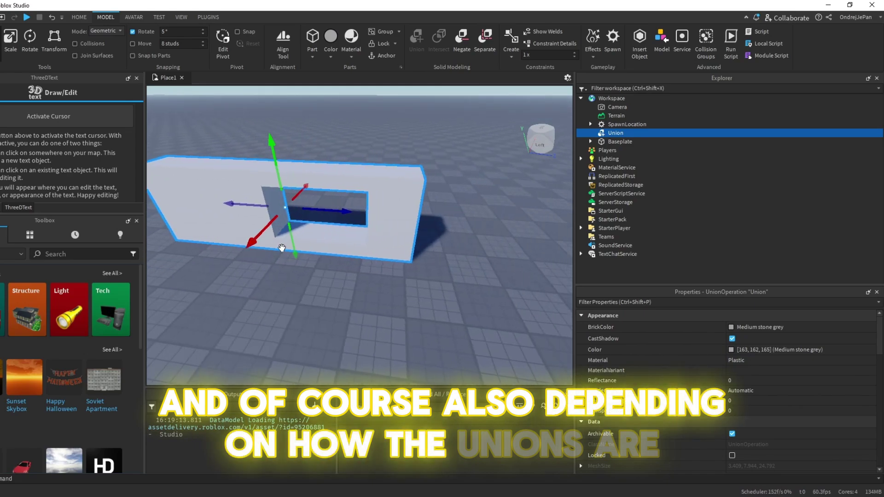
scroll(282, 247, down, 3)
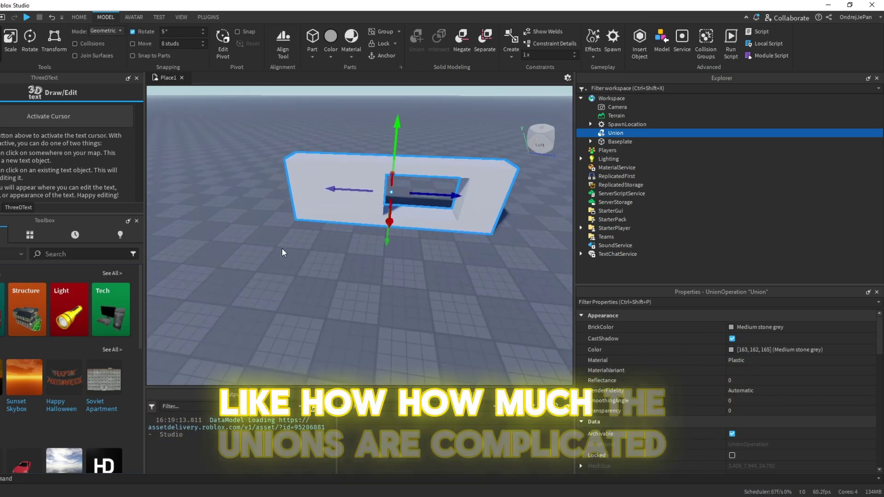
right_drag(283, 252, 282, 252)
scroll(282, 252, down, 3)
scroll(282, 253, up, 3)
scroll(282, 253, down, 4)
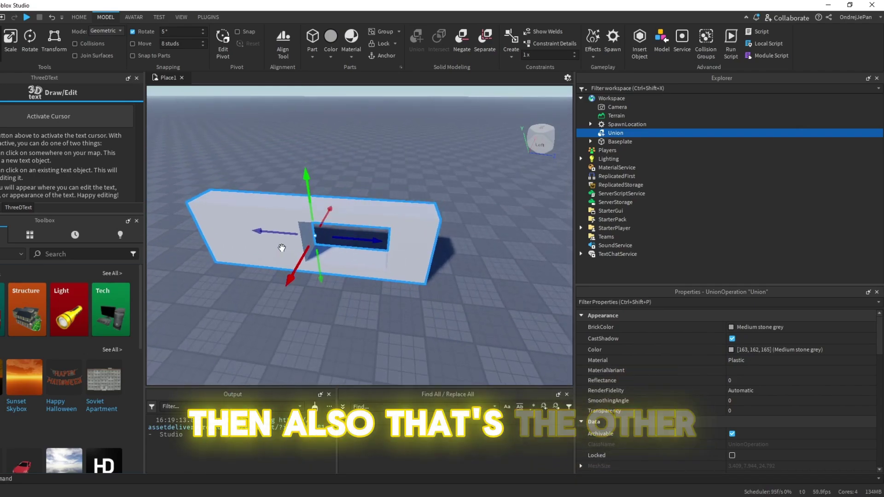
scroll(282, 252, down, 2)
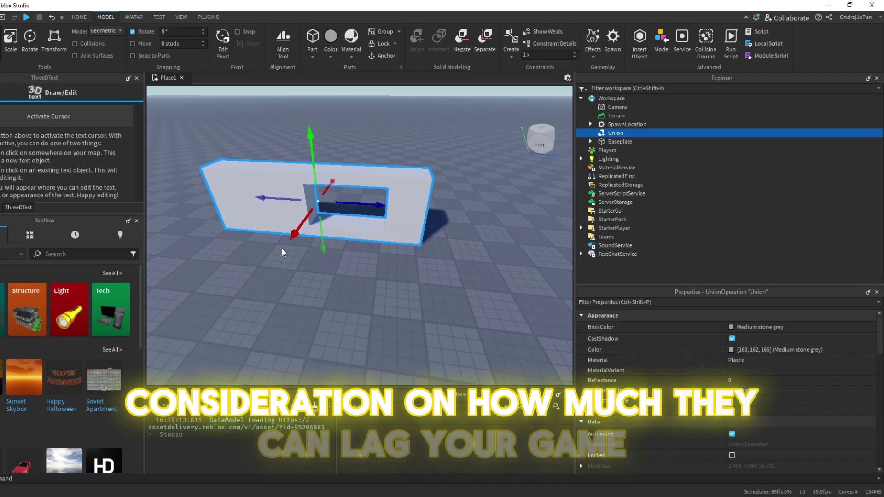
scroll(282, 252, up, 5)
scroll(282, 252, down, 5)
scroll(283, 253, up, 1)
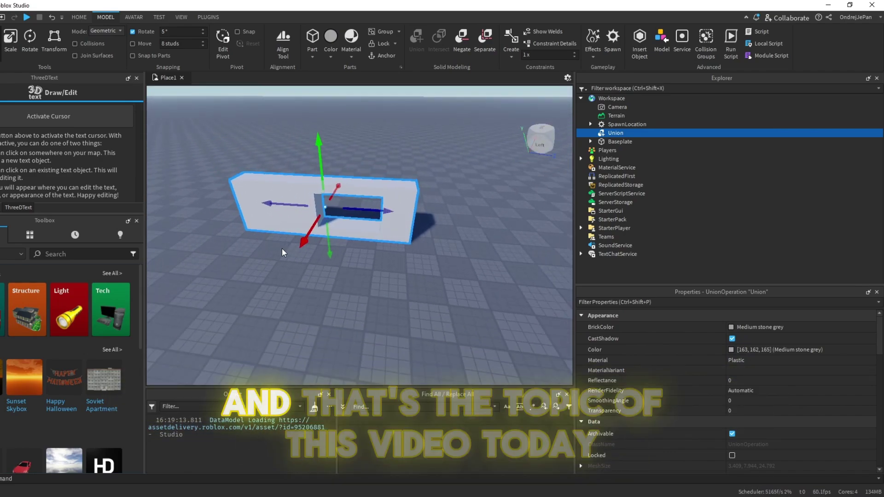
key(a)
key(w)
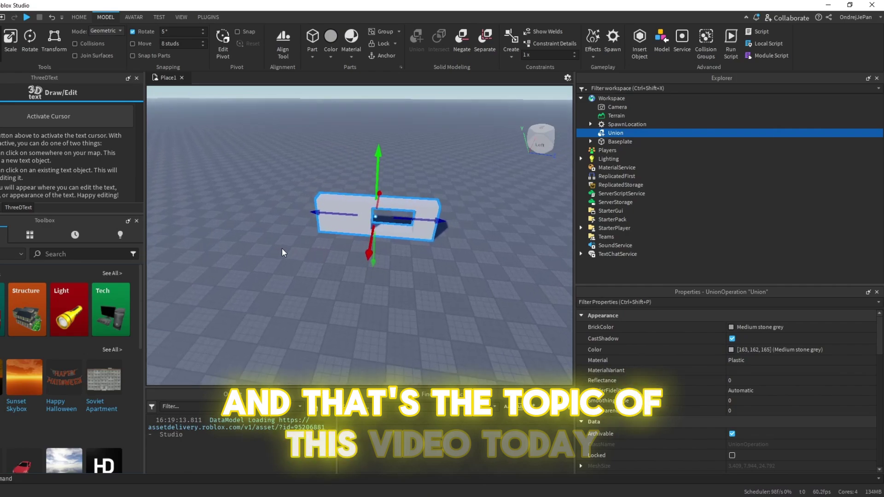
key(d)
key(s)
key(a)
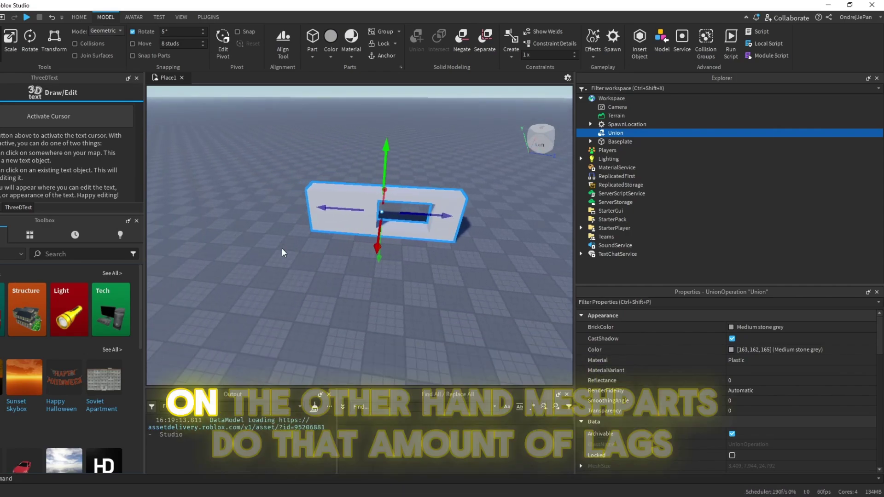
key(w)
key(d)
key(s)
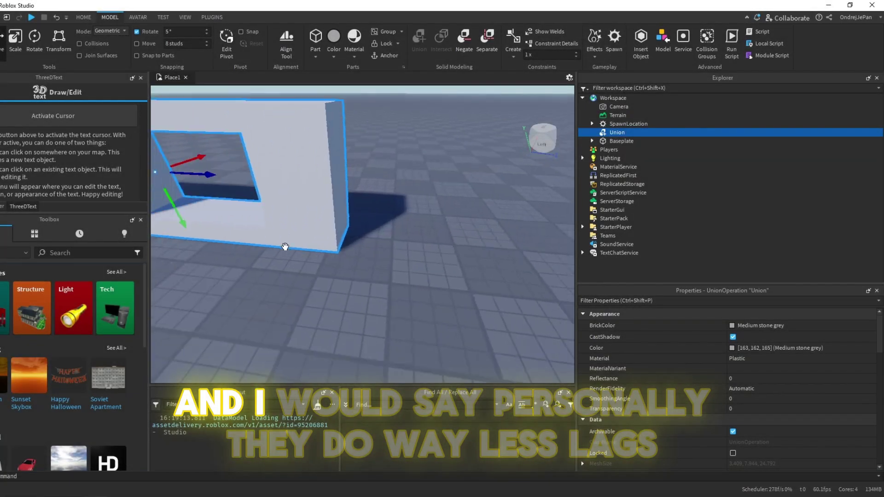
key(w)
key(s)
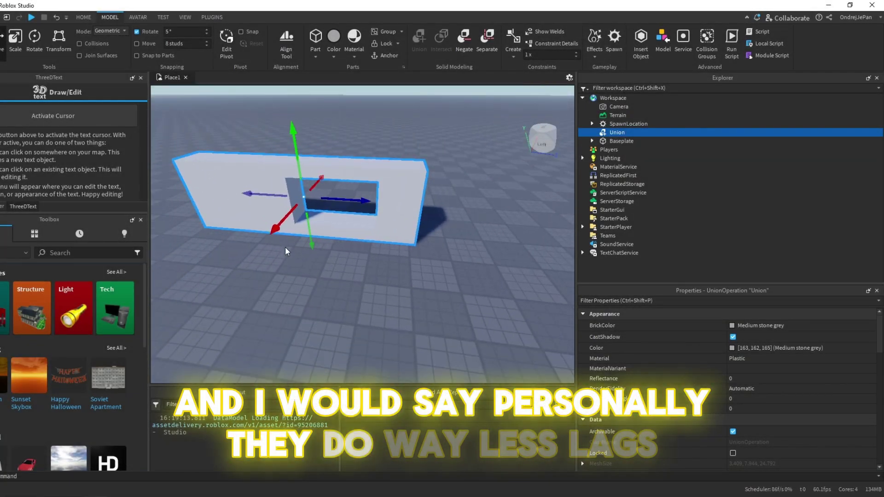